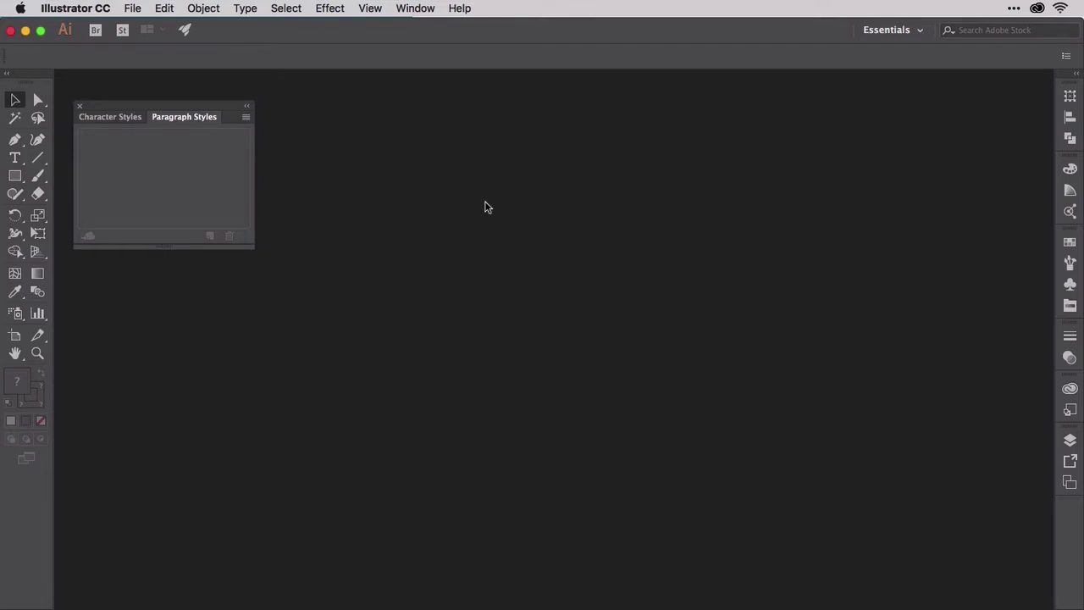
- Create a blank letter-size document and load its paragraph styles from SampleGivingGuide_end.ai
{"action": "key", "text": "super+n"}
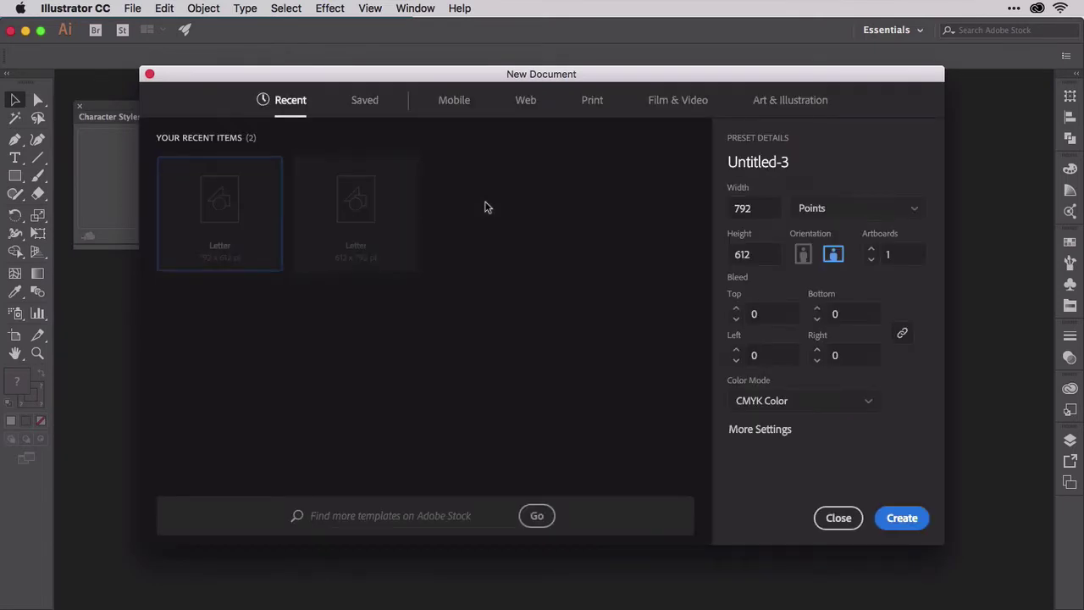
{"action": "key", "text": "Return"}
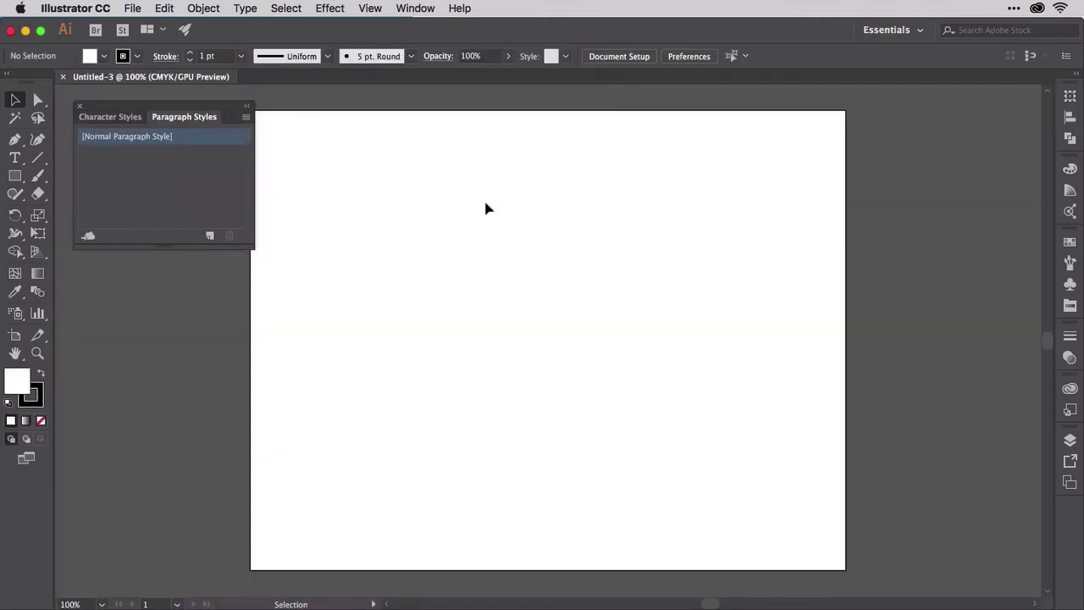
{"action": "left_click", "coordinate": [244, 118]}
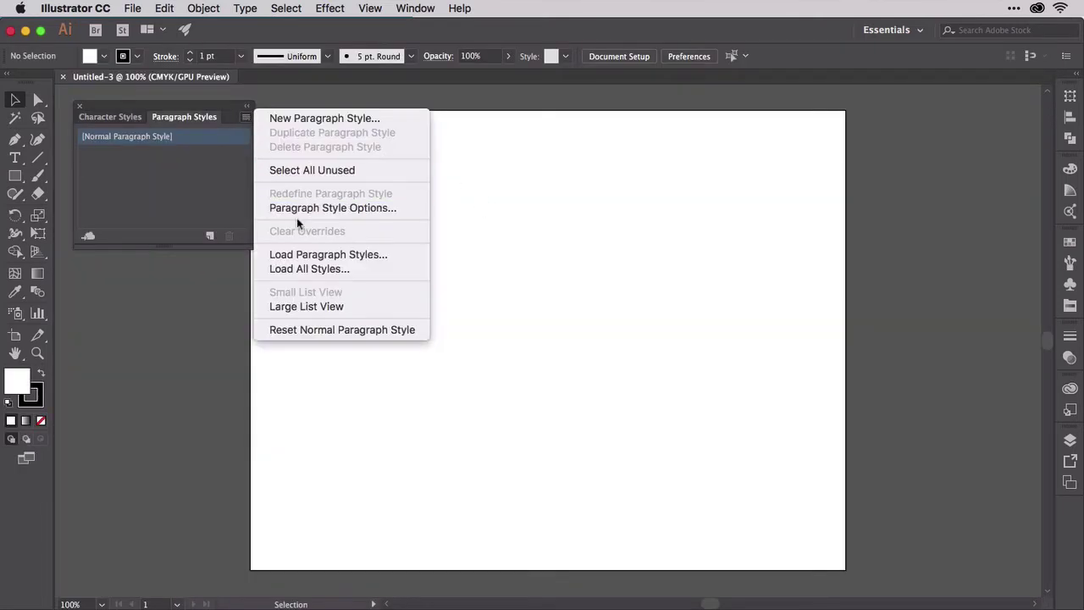
{"action": "left_click", "coordinate": [311, 256]}
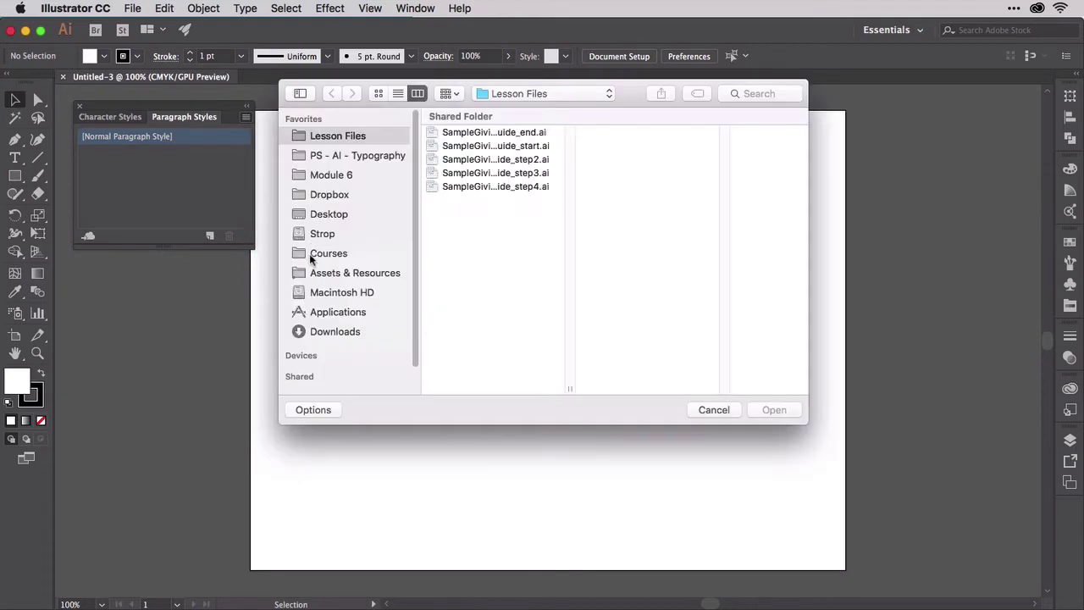
{"action": "left_click_drag", "start_coordinate": [566, 388], "coordinate": [615, 388]}
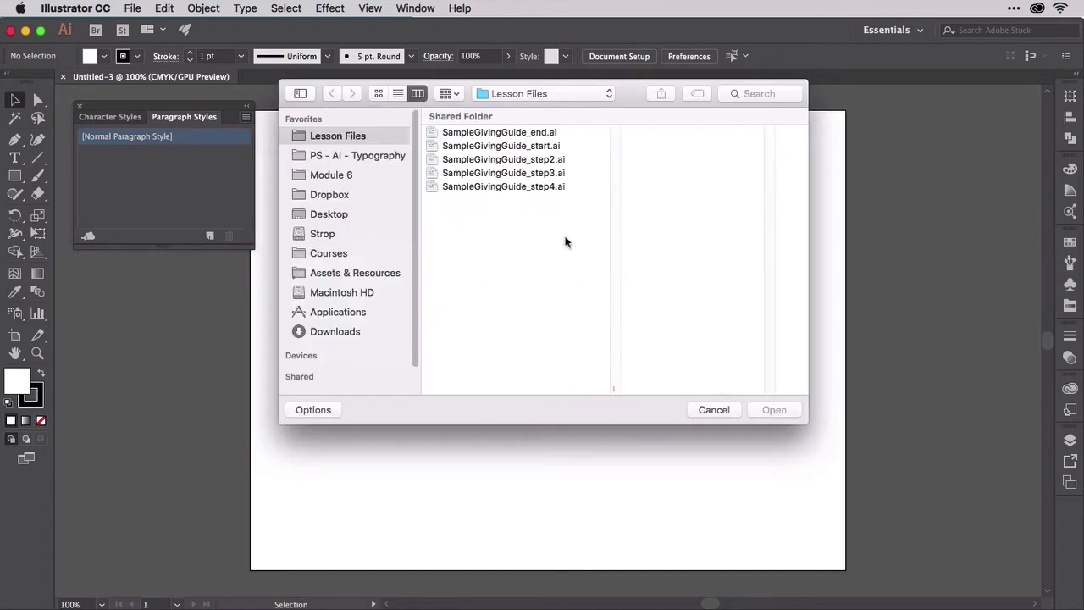
{"action": "left_click", "coordinate": [498, 134]}
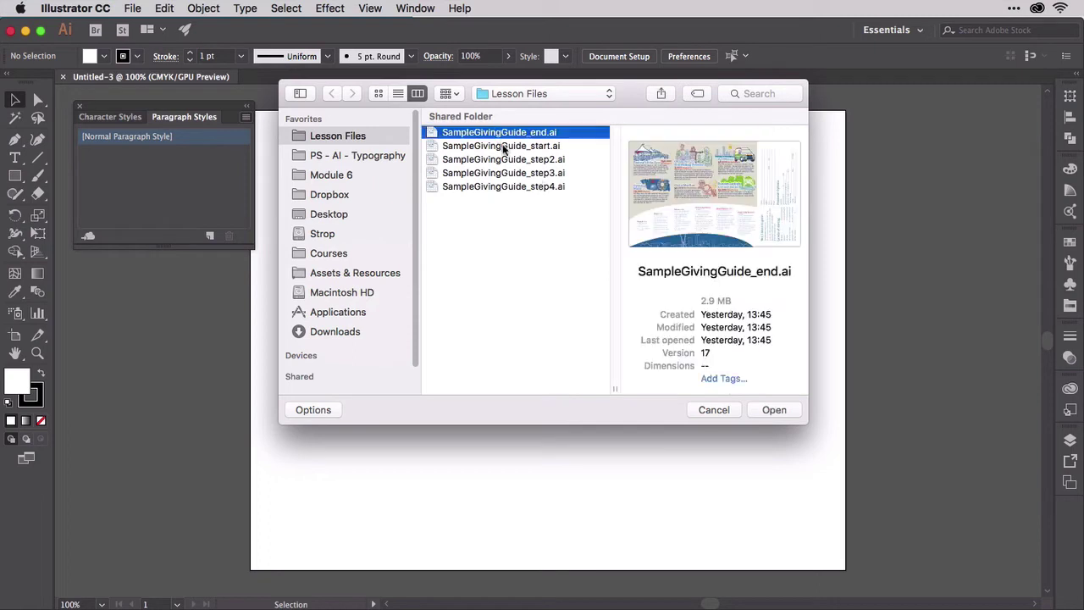
{"action": "left_click", "coordinate": [773, 410]}
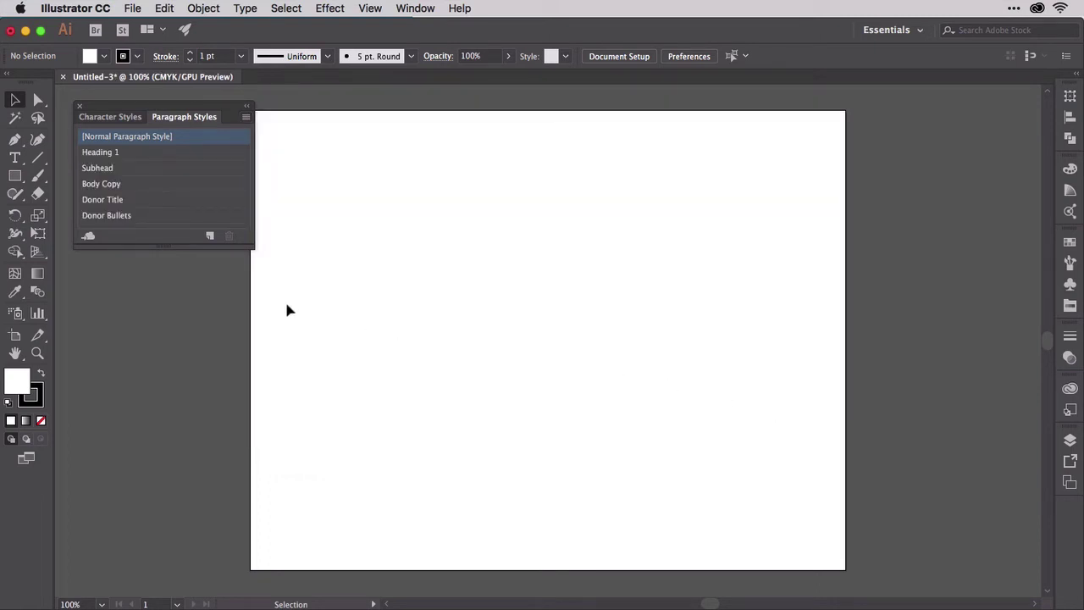
{"action": "left_click_drag", "start_coordinate": [162, 244], "coordinate": [158, 269]}
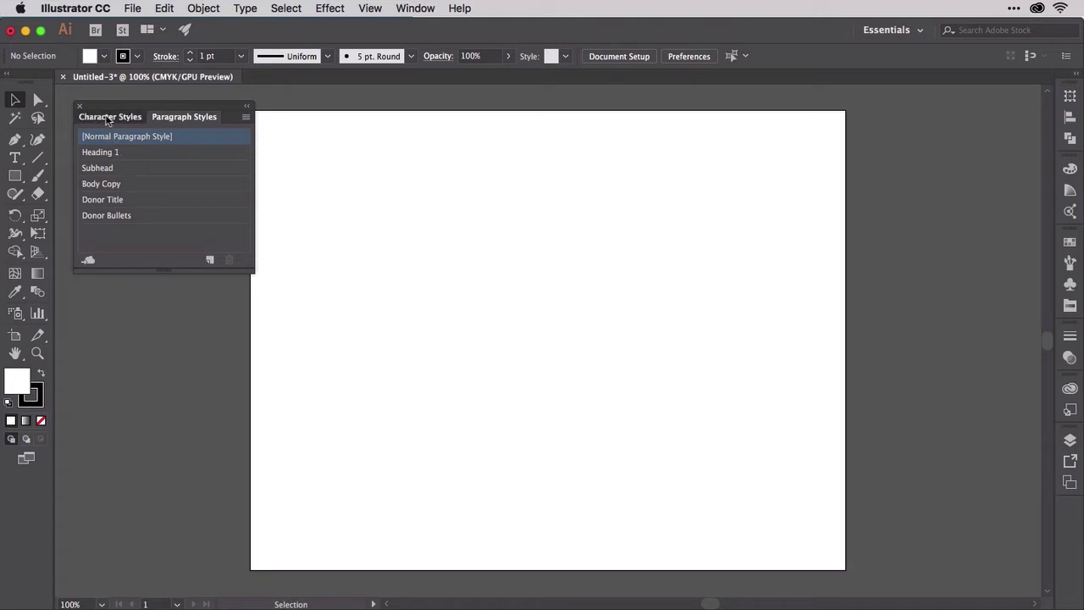
- Load all character styles, Subhead Smaller and Donor Amount, from SampleGivingGuide_end.ai
{"action": "left_click", "coordinate": [108, 119]}
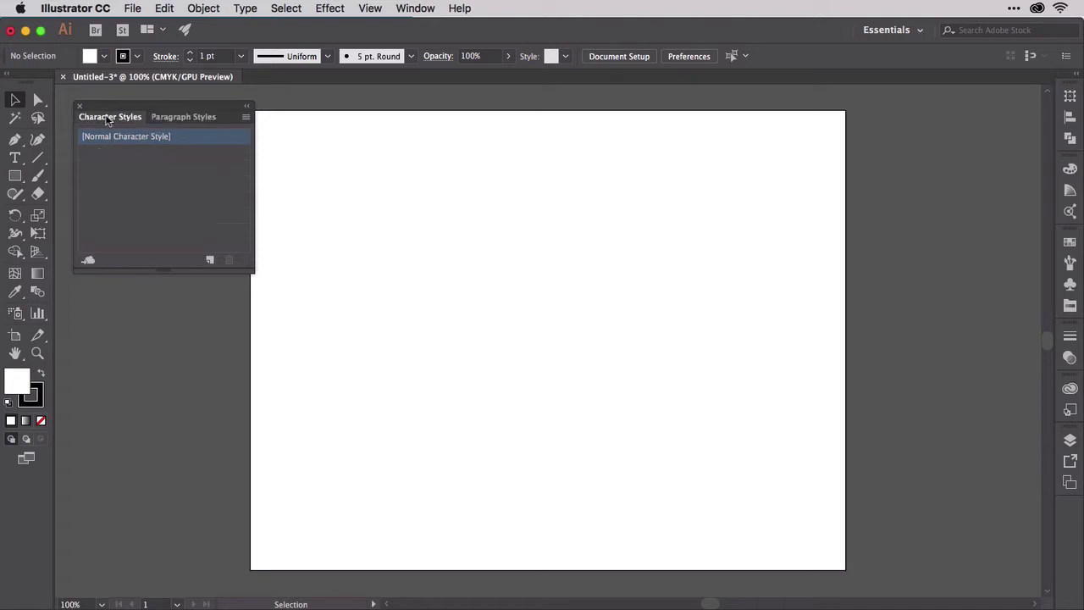
{"action": "left_click", "coordinate": [246, 116]}
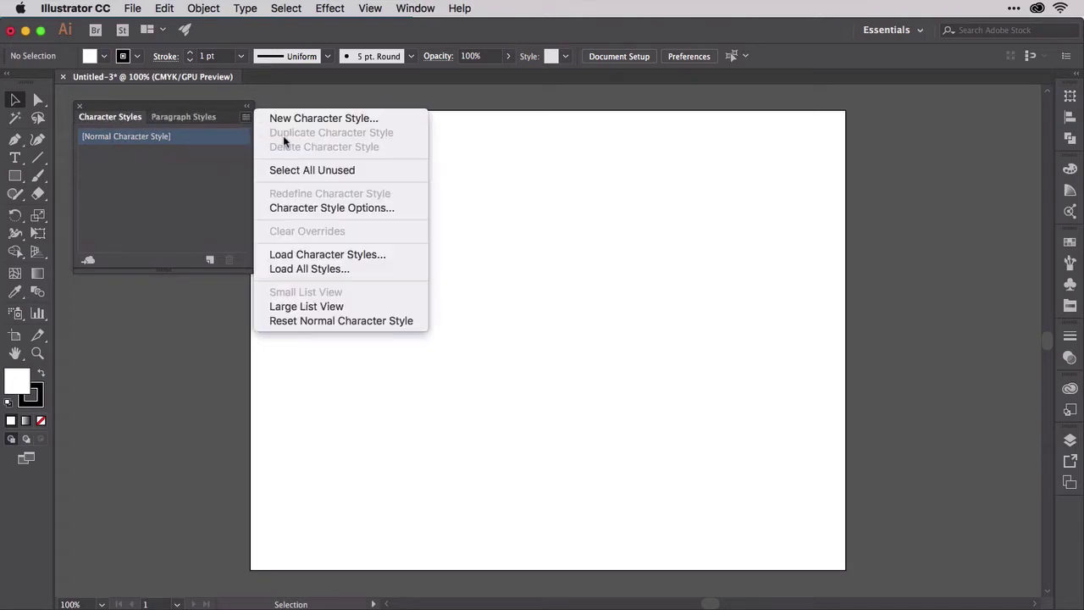
{"action": "left_click", "coordinate": [354, 269]}
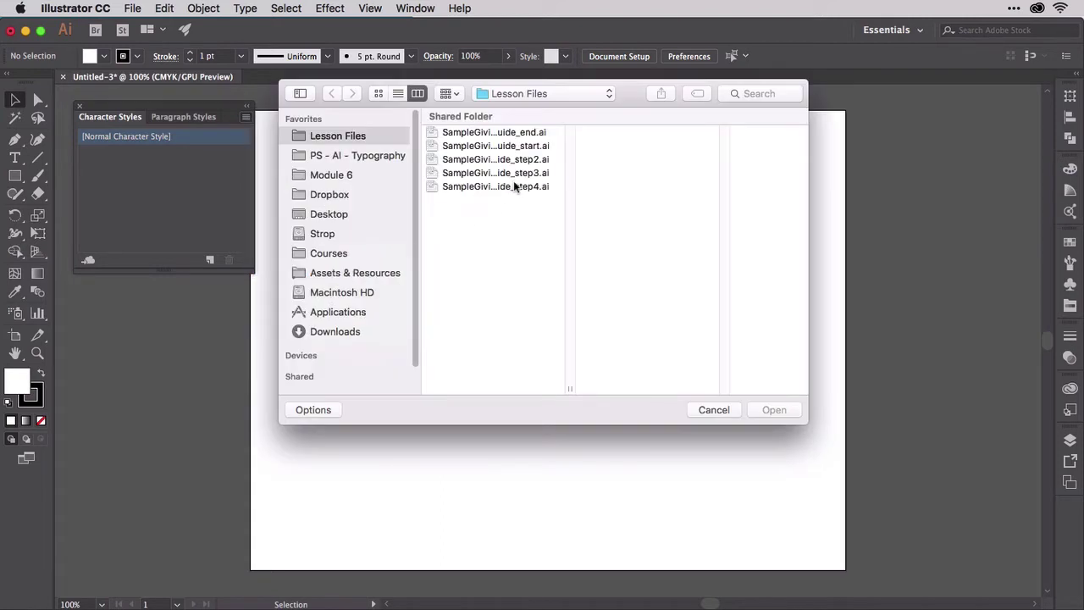
{"action": "double_click", "coordinate": [528, 134]}
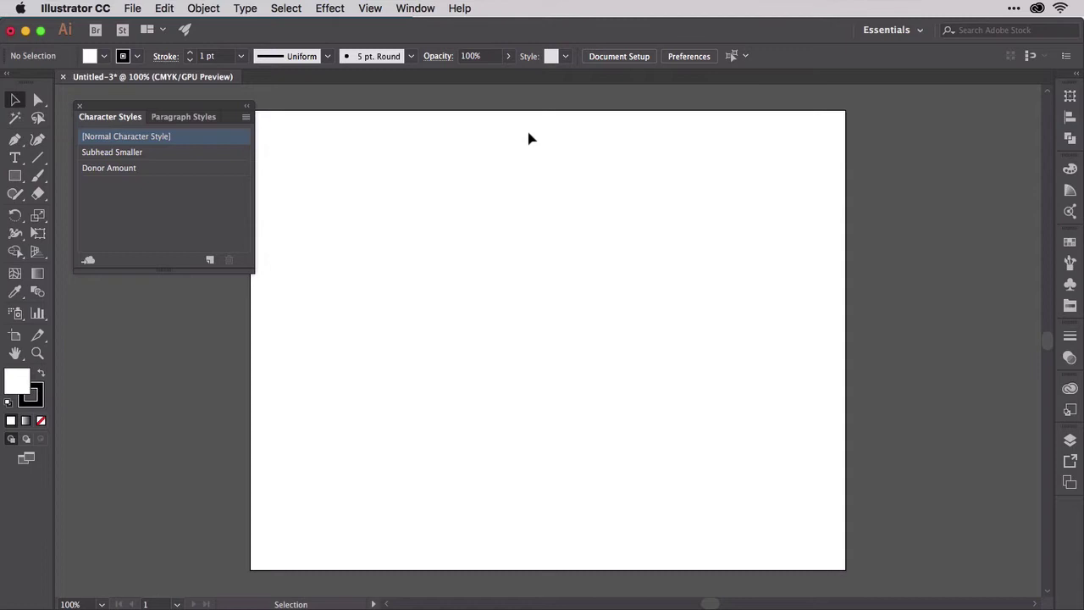
- Show Graphic Styles and open SampleGivingGuide_end.ai from Lesson Files as a graphic style library
{"action": "left_click", "coordinate": [415, 8]}
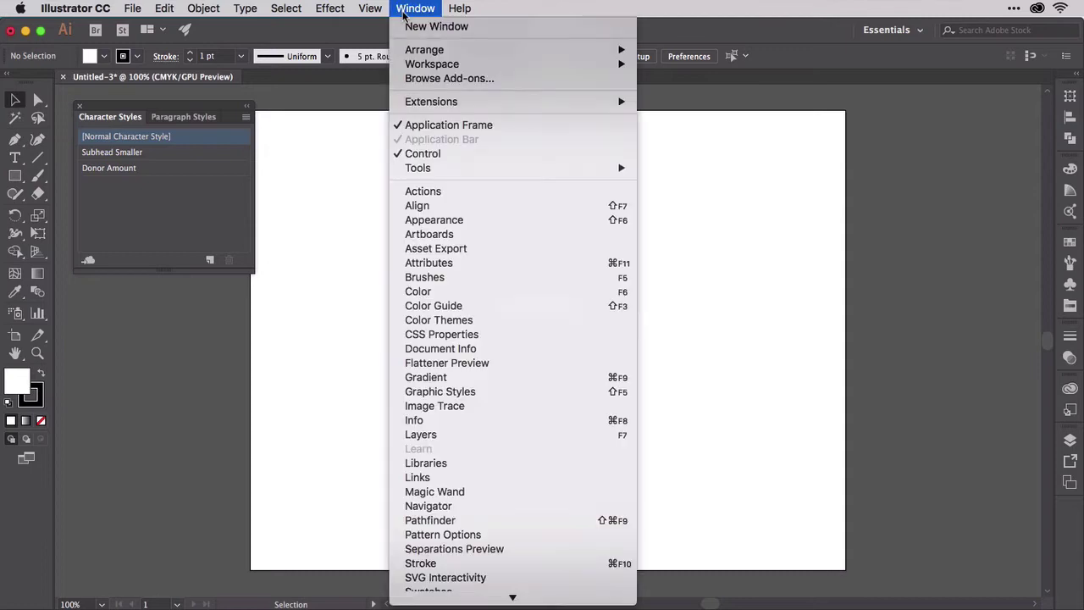
{"action": "left_click", "coordinate": [444, 392]}
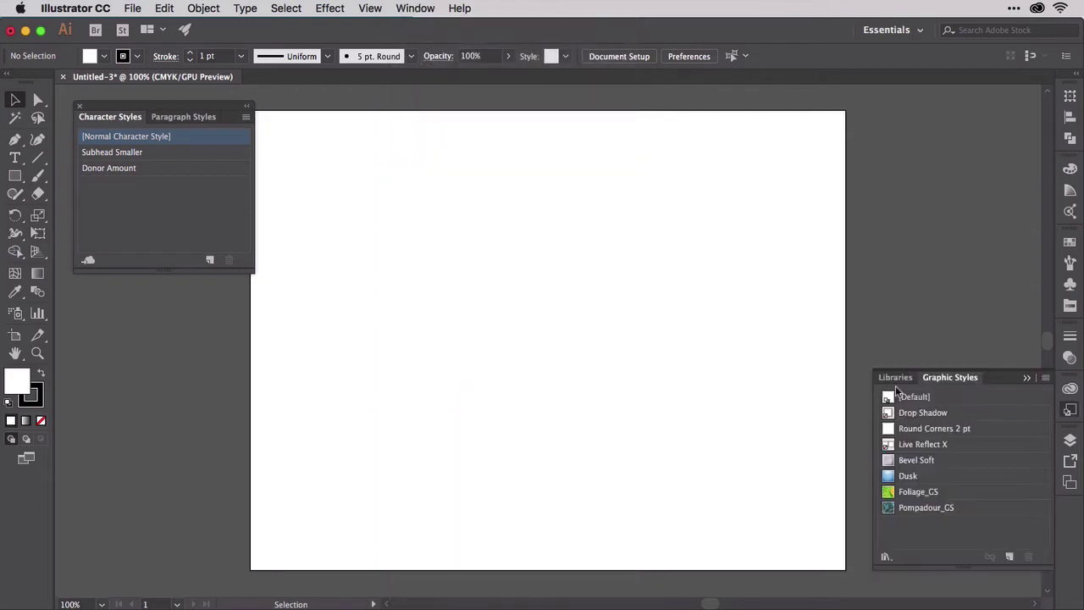
{"action": "left_click", "coordinate": [1045, 377]}
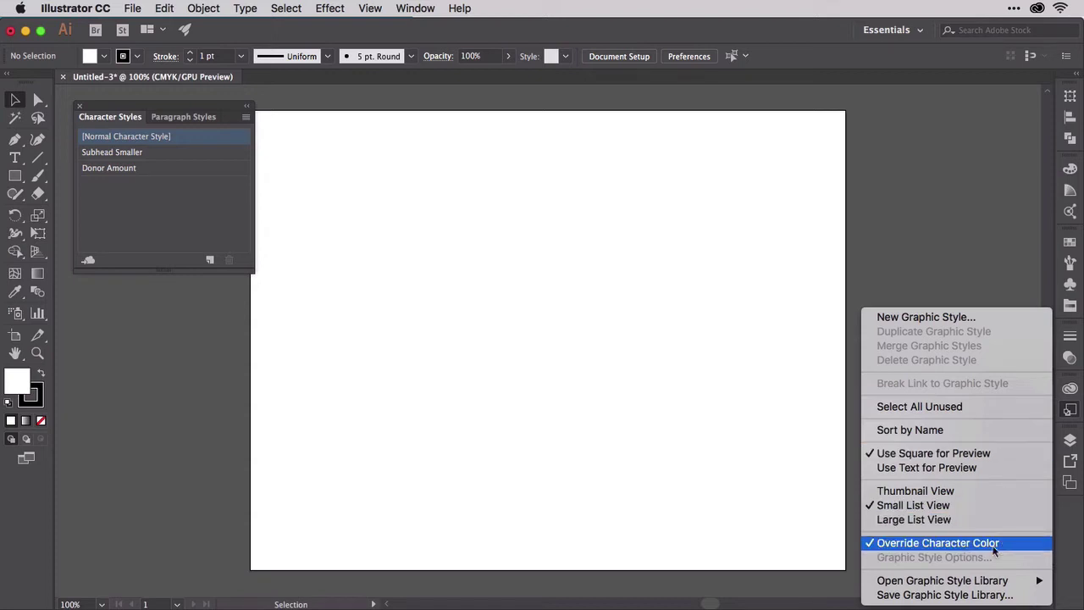
{"action": "mouse_move", "coordinate": [985, 582]}
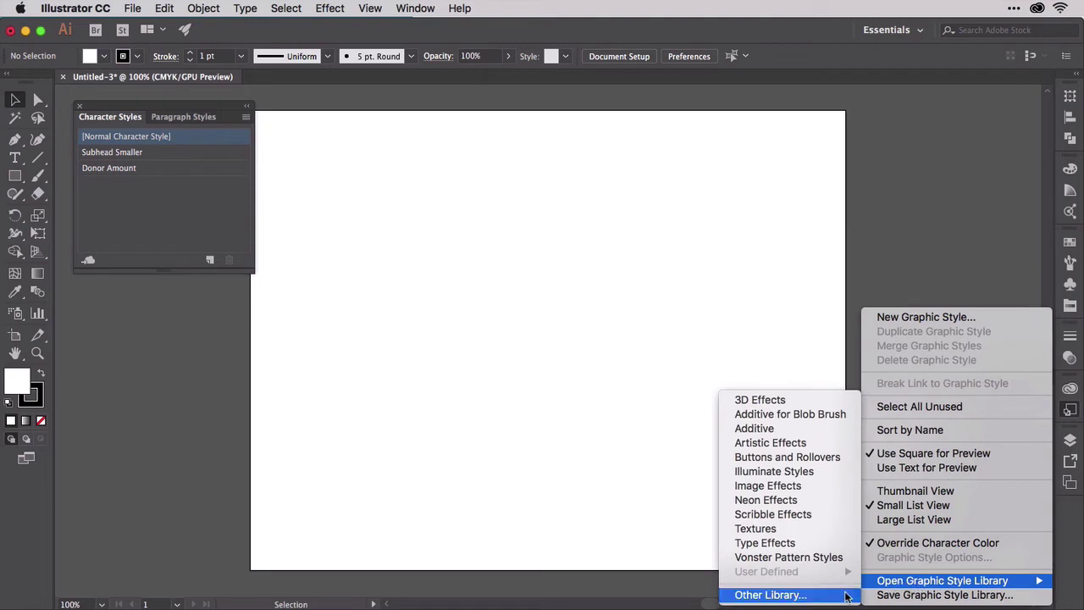
{"action": "left_click", "coordinate": [813, 597]}
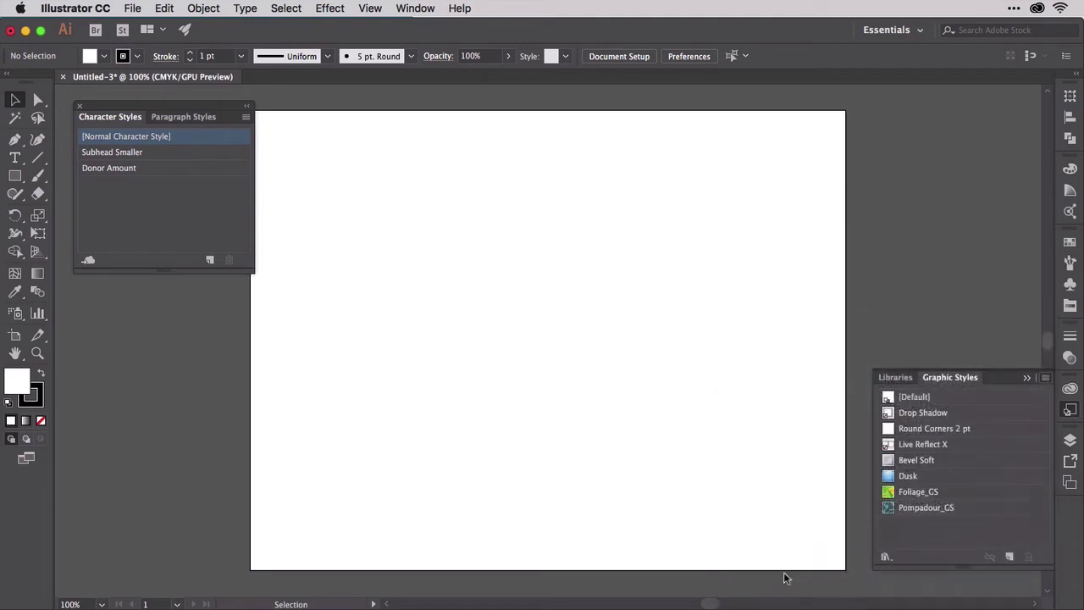
{"action": "left_click", "coordinate": [346, 143]}
{"action": "left_click", "coordinate": [491, 133]}
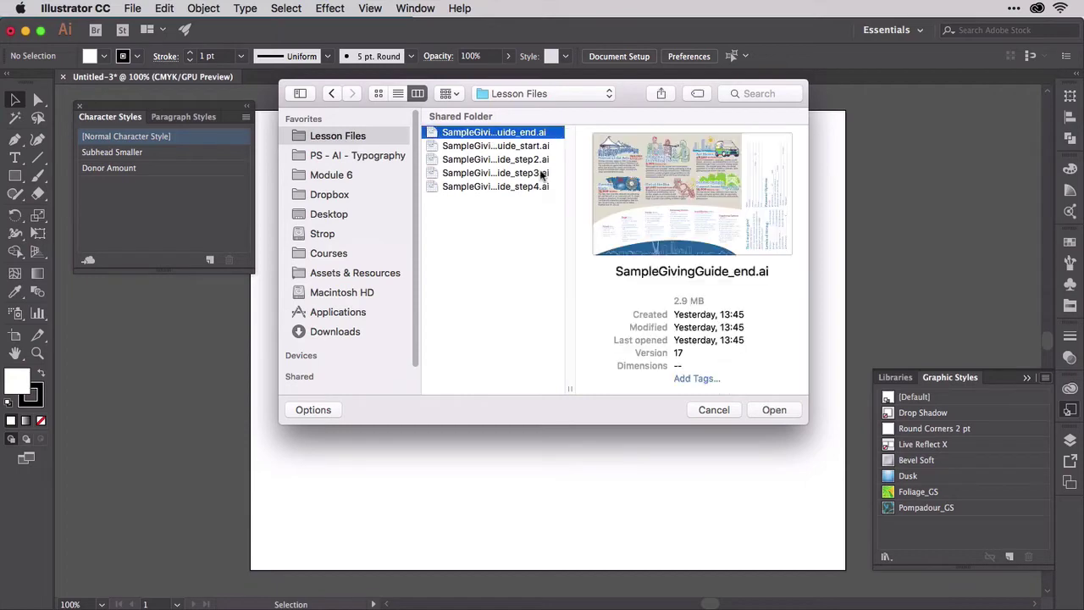
{"action": "left_click", "coordinate": [794, 416]}
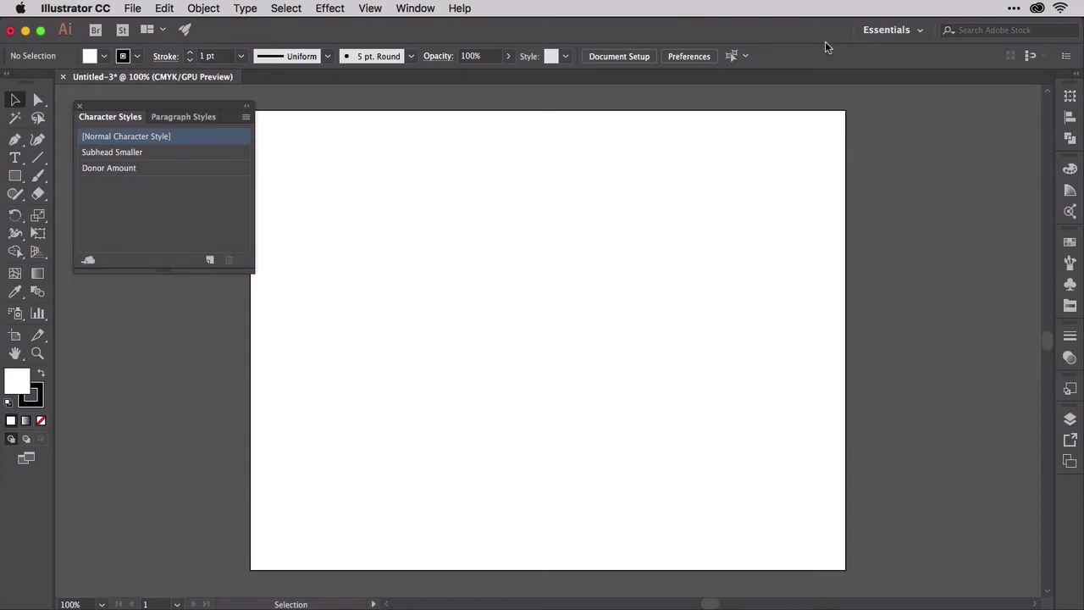
- Open the Libraries panel, preview Travel Book for Client and Travel Book Final, then return to the brand library
{"action": "left_click", "coordinate": [416, 10]}
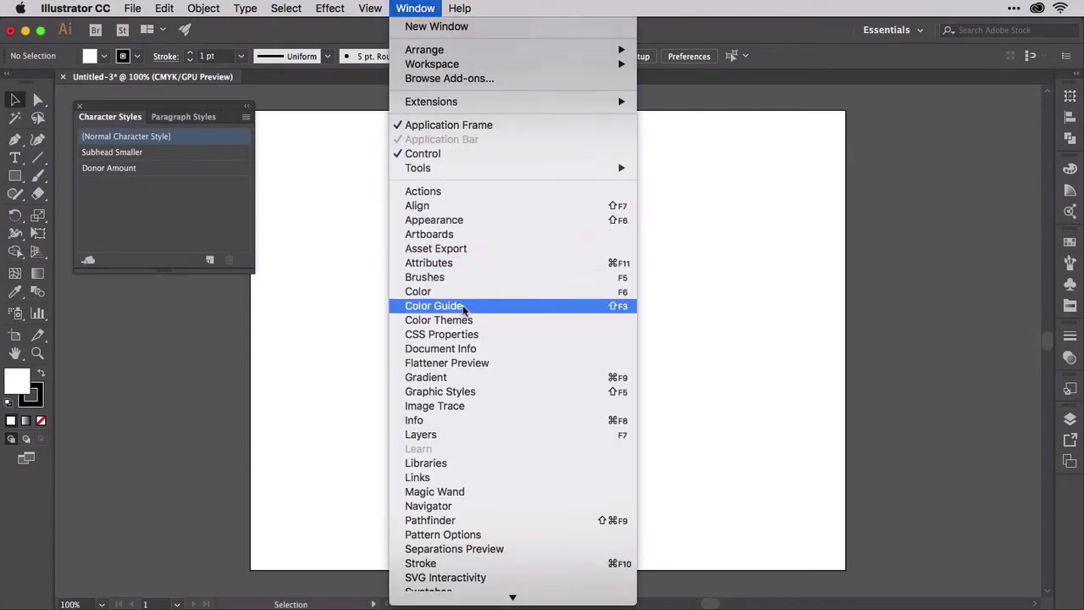
{"action": "left_click", "coordinate": [426, 464]}
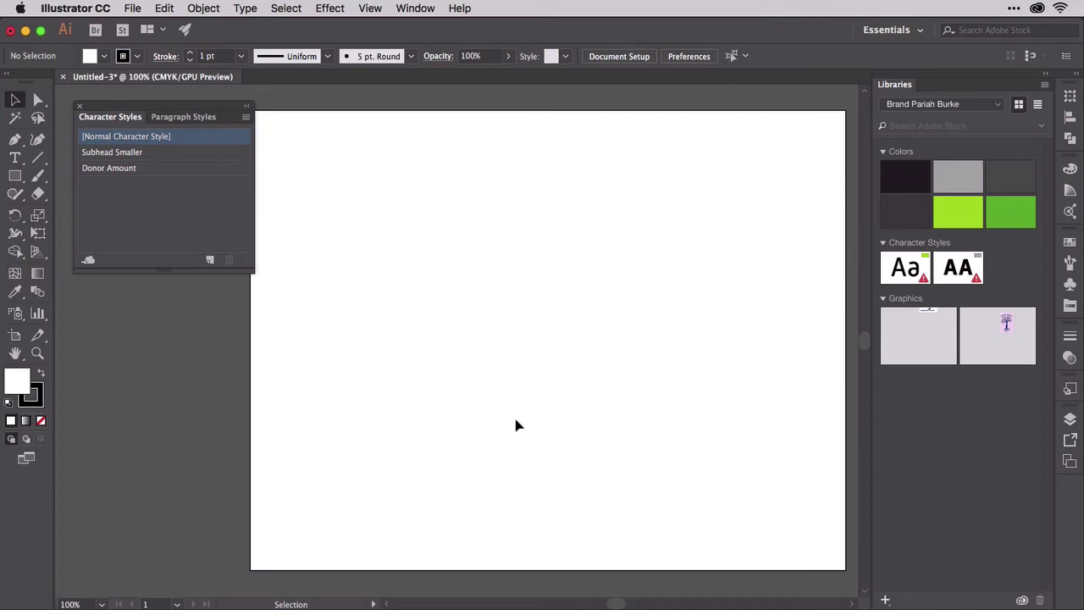
{"action": "left_click", "coordinate": [999, 106]}
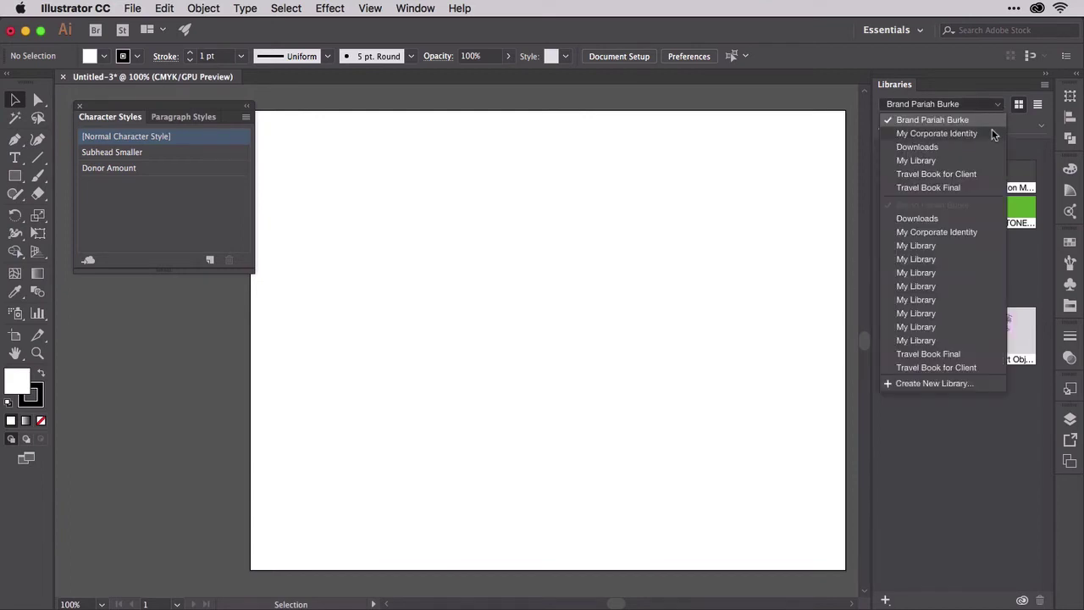
{"action": "left_click", "coordinate": [974, 175]}
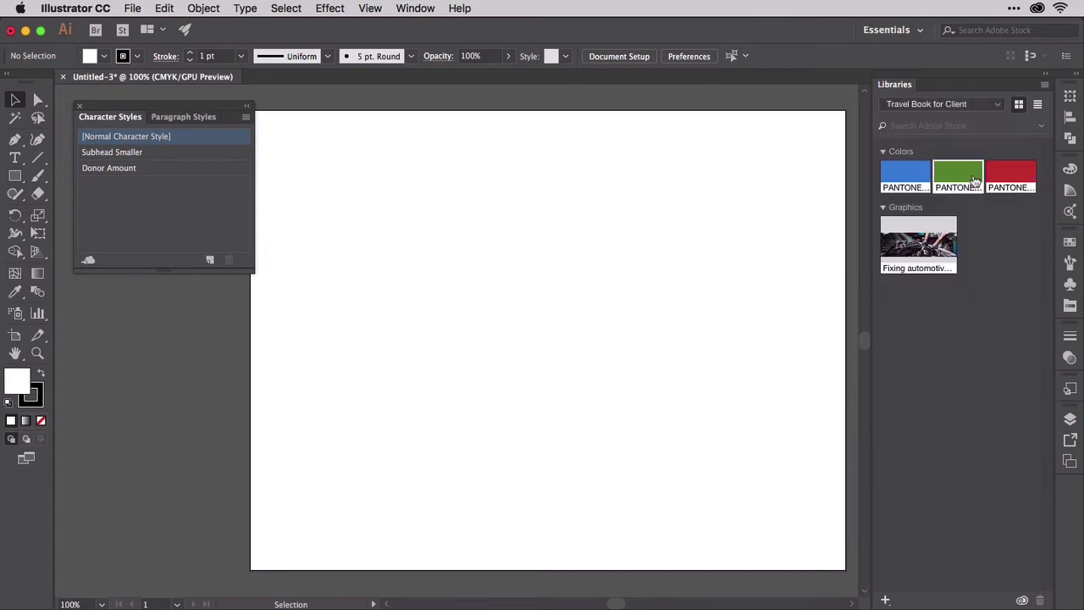
{"action": "left_click", "coordinate": [996, 107]}
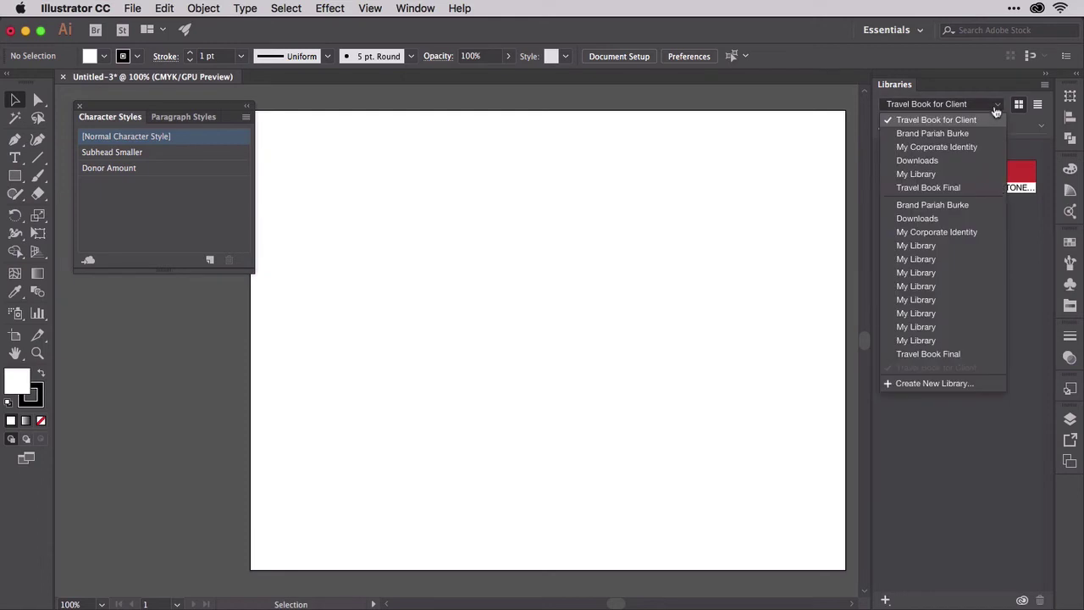
{"action": "left_click", "coordinate": [945, 188]}
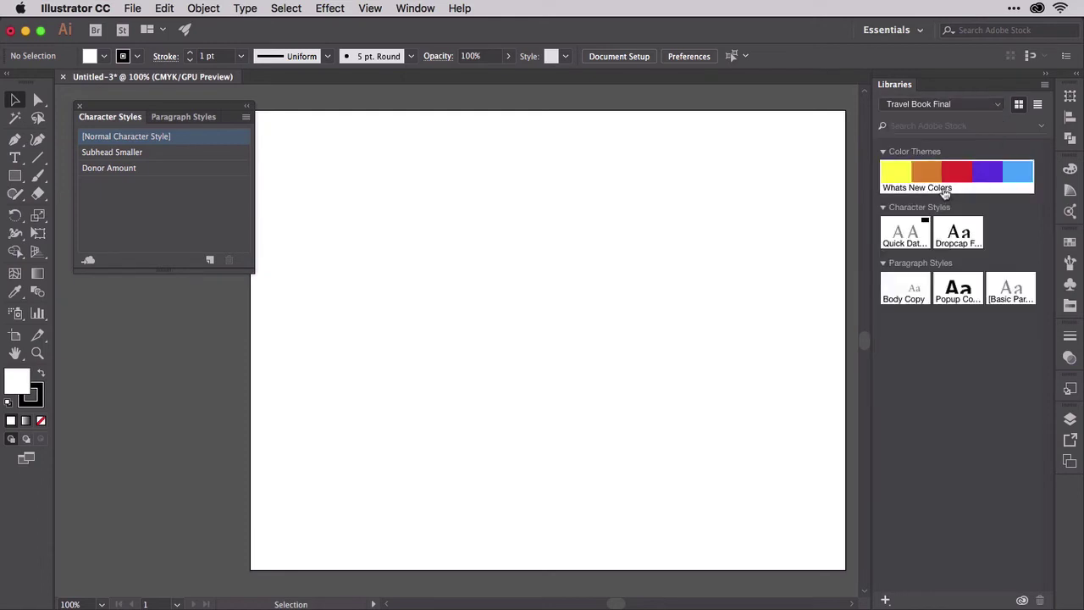
{"action": "left_click", "coordinate": [995, 106]}
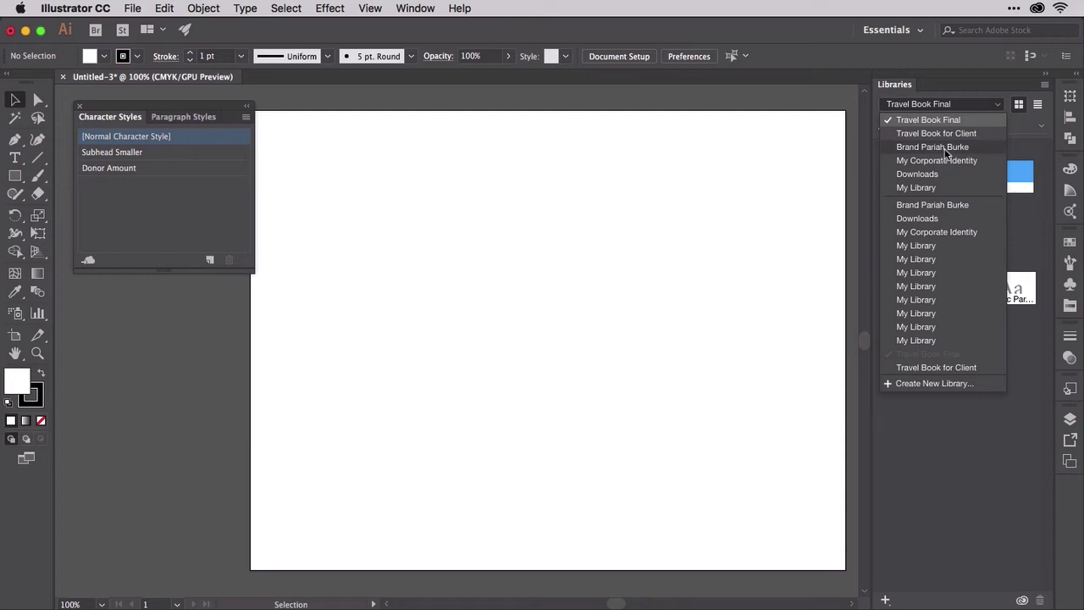
{"action": "left_click", "coordinate": [947, 148]}
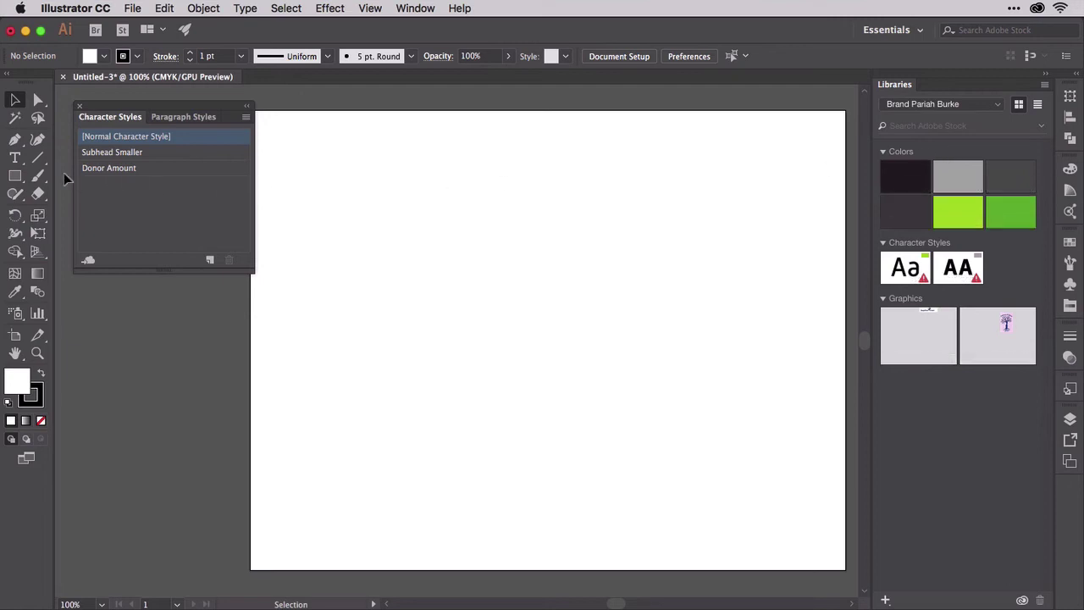
- Add the Subhead Smaller character style to the brand library
{"action": "left_click", "coordinate": [17, 160]}
{"action": "left_click", "coordinate": [118, 152]}
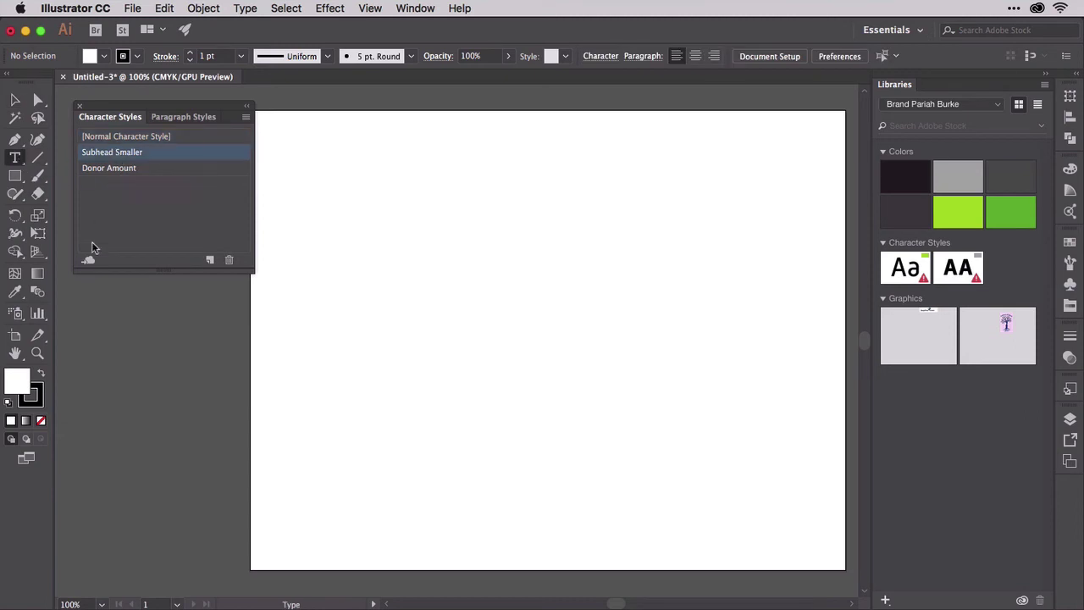
{"action": "left_click", "coordinate": [90, 264]}
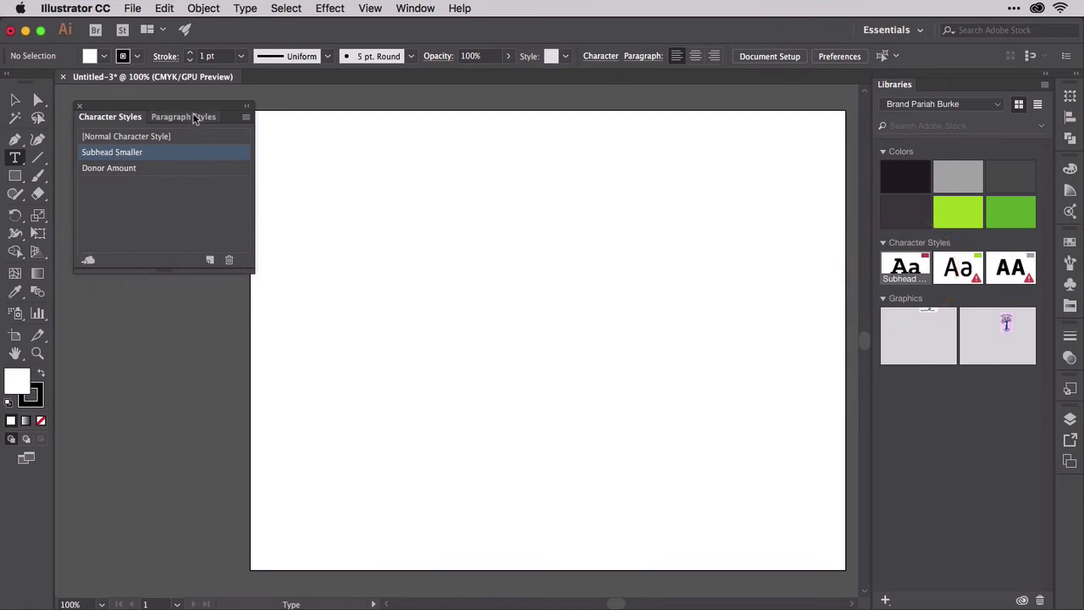
- Add the Donor Title paragraph style to the library, then draw a 360 × 264 pt text frame using Heading 1
{"action": "left_click", "coordinate": [194, 117]}
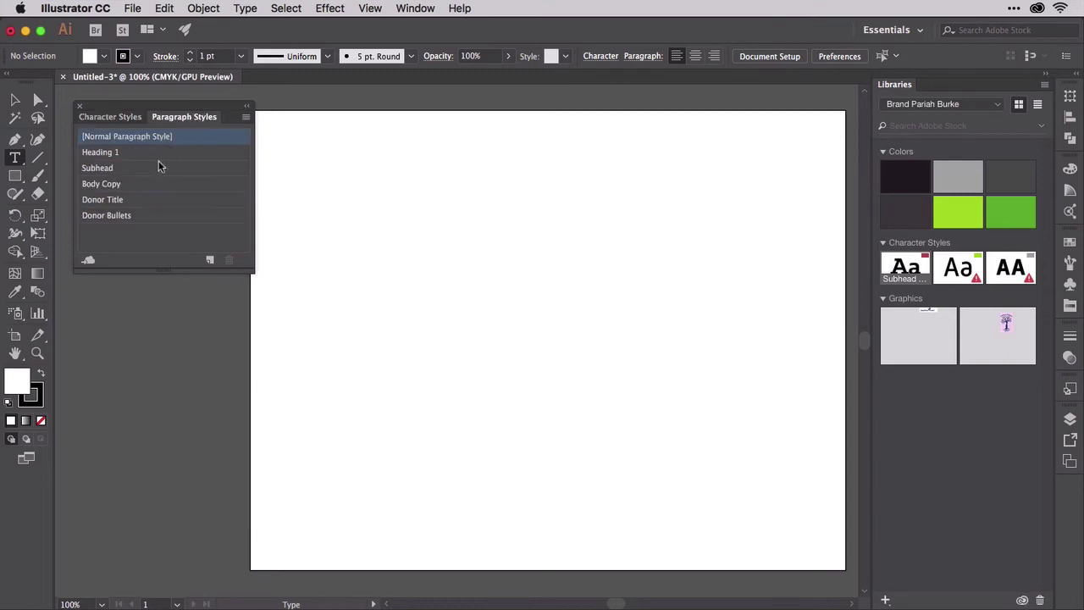
{"action": "left_click", "coordinate": [132, 199]}
{"action": "left_click", "coordinate": [90, 261]}
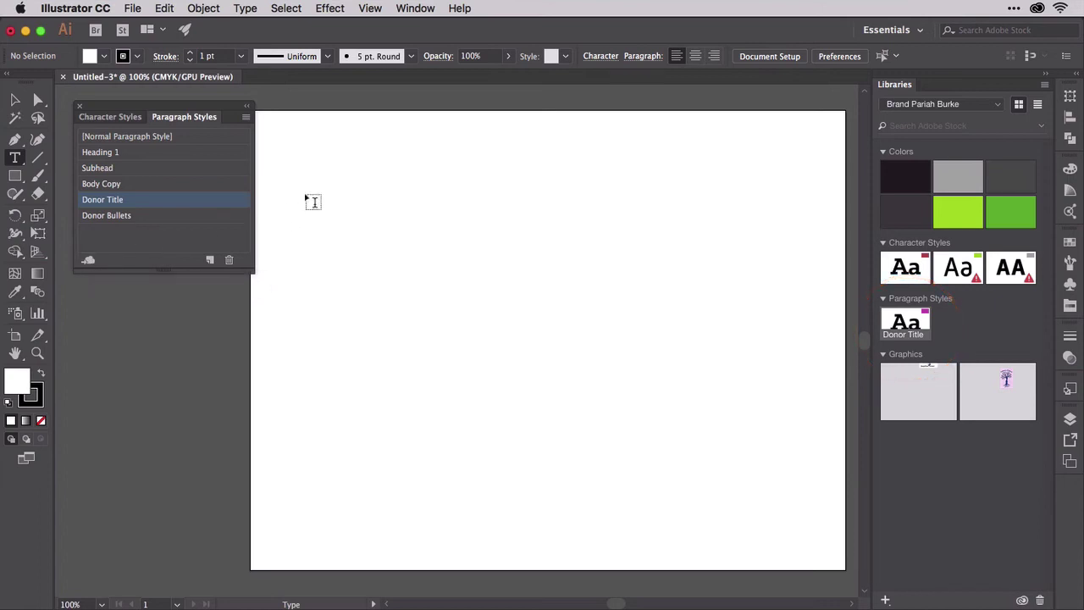
{"action": "left_click", "coordinate": [184, 153]}
{"action": "left_click_drag", "start_coordinate": [307, 150], "coordinate": [584, 364]}
- Fill the text frame with placeholder text and drag the frame onto the Libraries panel
{"action": "left_click", "coordinate": [245, 9]}
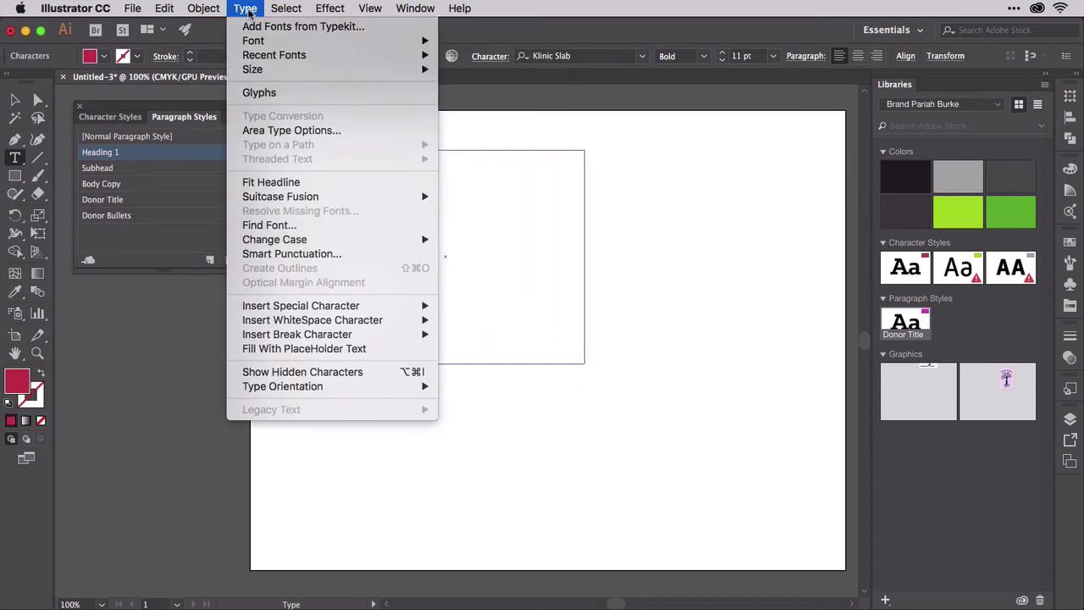
{"action": "left_click", "coordinate": [312, 351]}
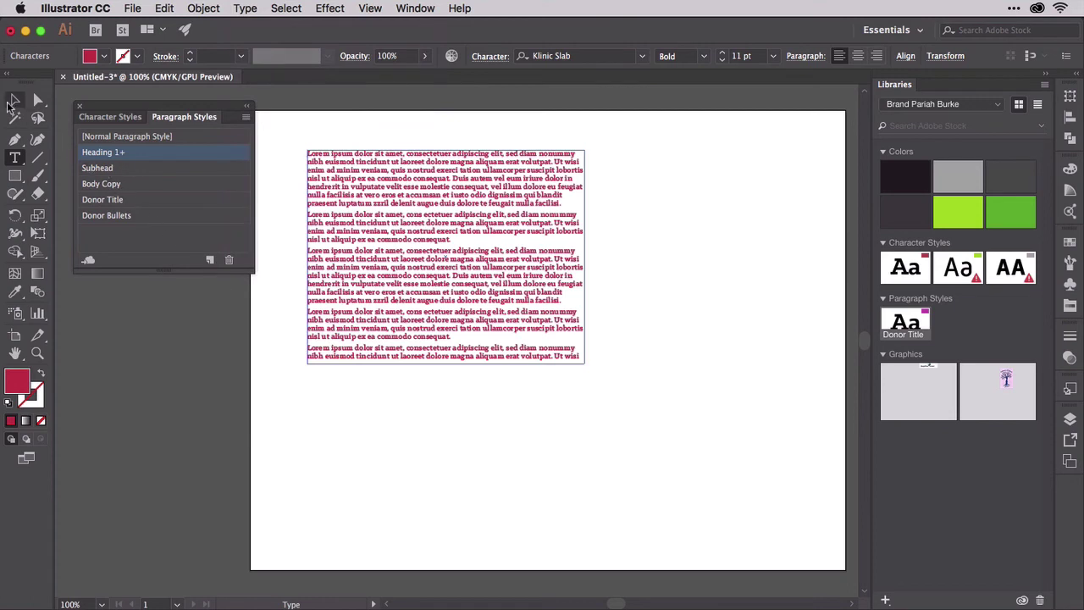
{"action": "left_click", "coordinate": [11, 101]}
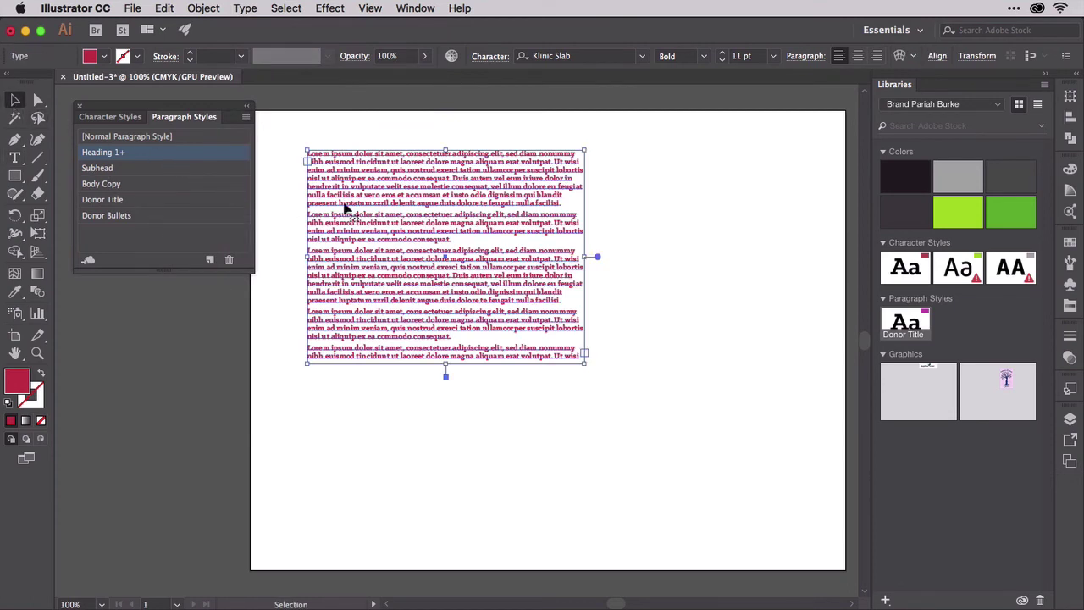
{"action": "left_click_drag", "start_coordinate": [346, 203], "coordinate": [926, 488]}
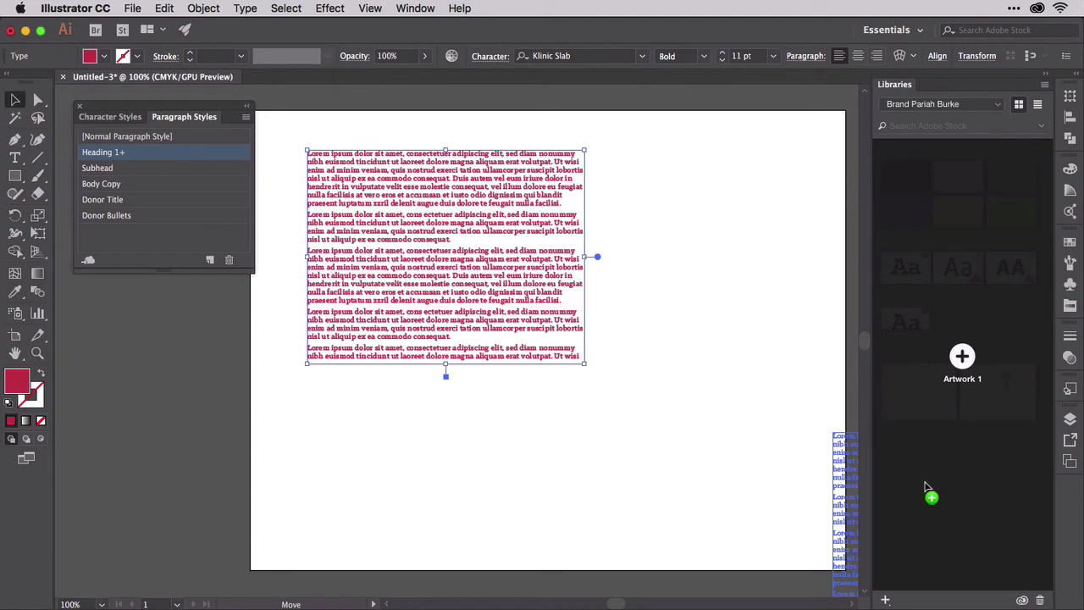
{"action": "left_click_drag", "start_coordinate": [926, 489], "coordinate": [917, 486]}
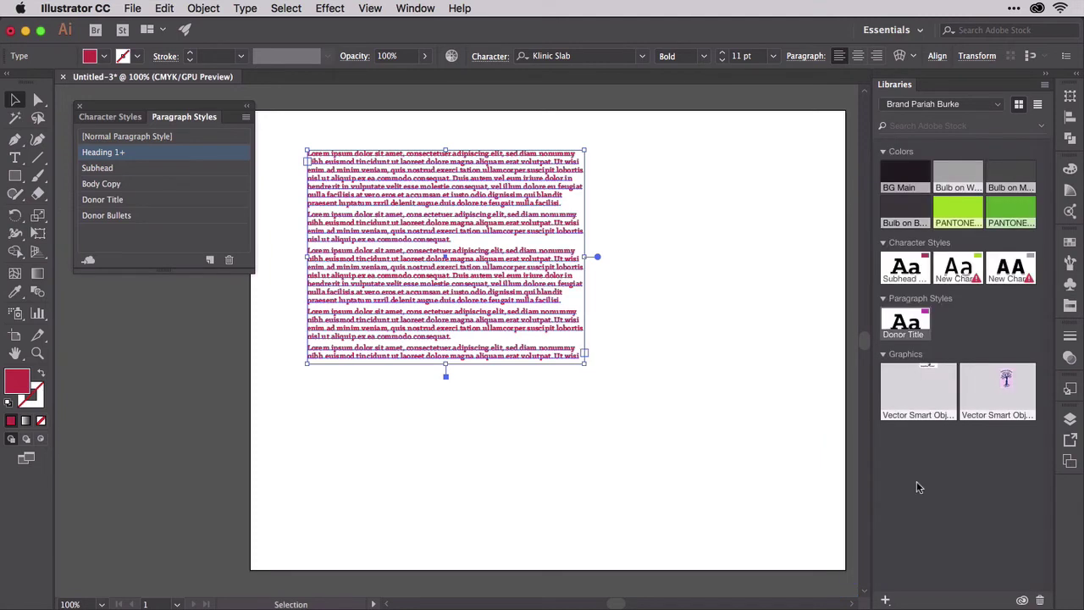
{"action": "left_click", "coordinate": [885, 600]}
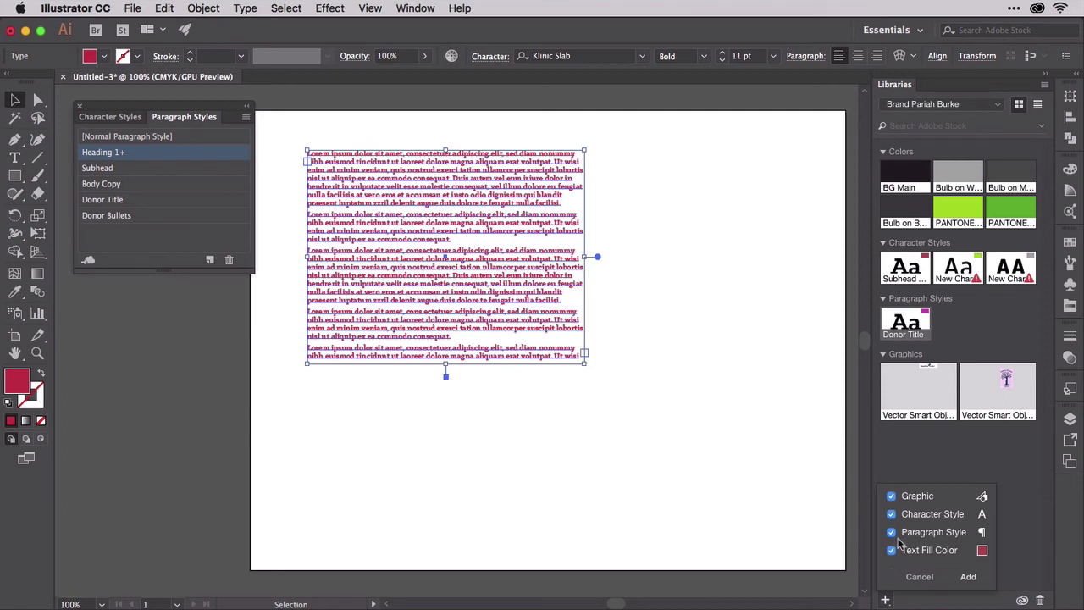
{"action": "left_click", "coordinate": [891, 496]}
{"action": "left_click", "coordinate": [892, 533]}
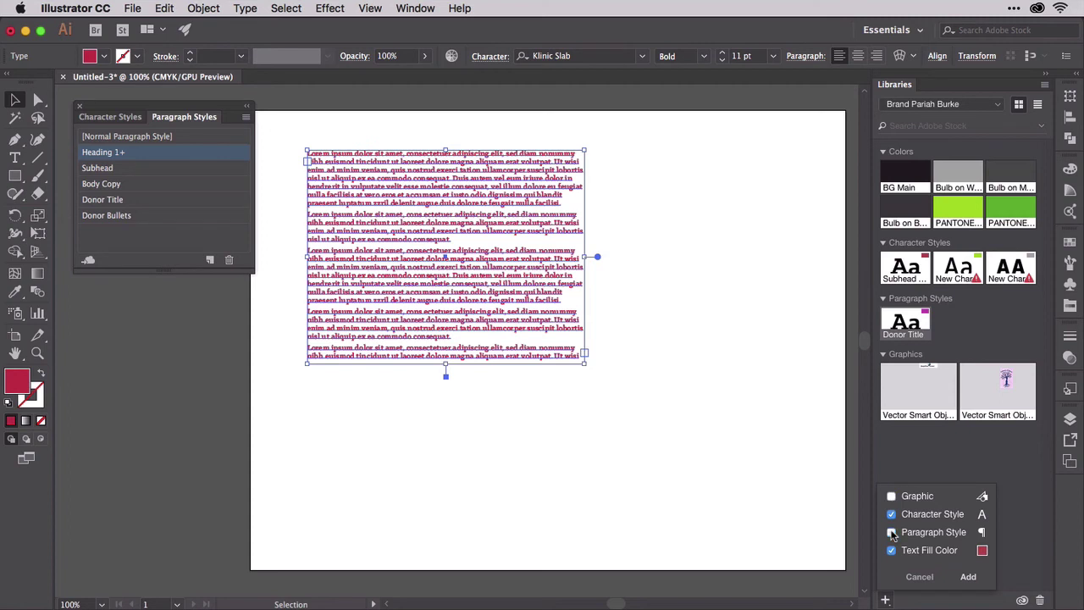
- Apply the library's Donor Title paragraph style to the placeholder text, keeping the incoming library version
{"action": "left_click", "coordinate": [908, 578]}
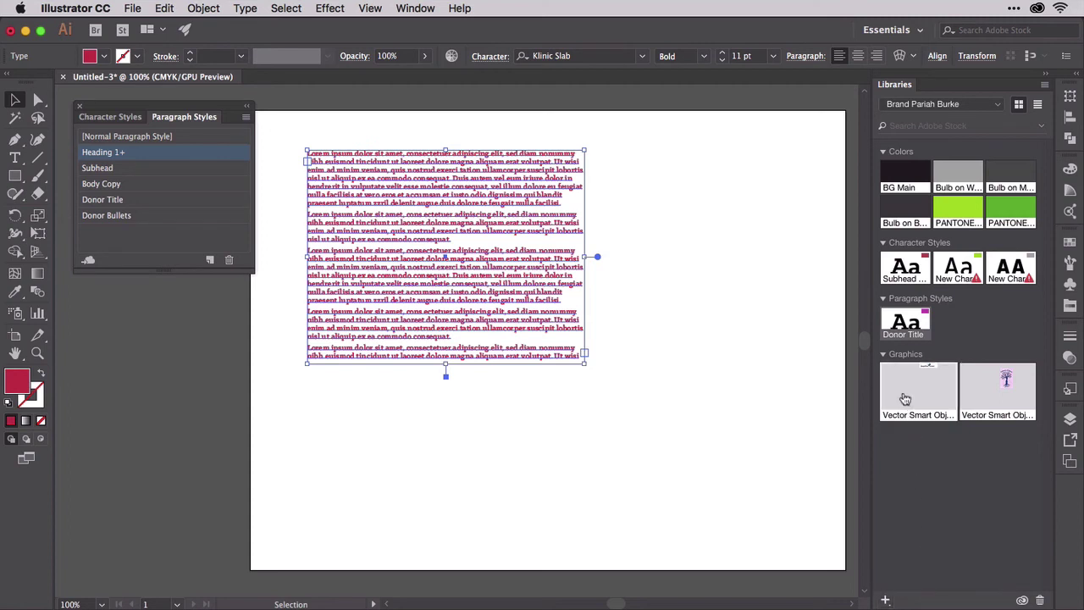
{"action": "right_click", "coordinate": [903, 326]}
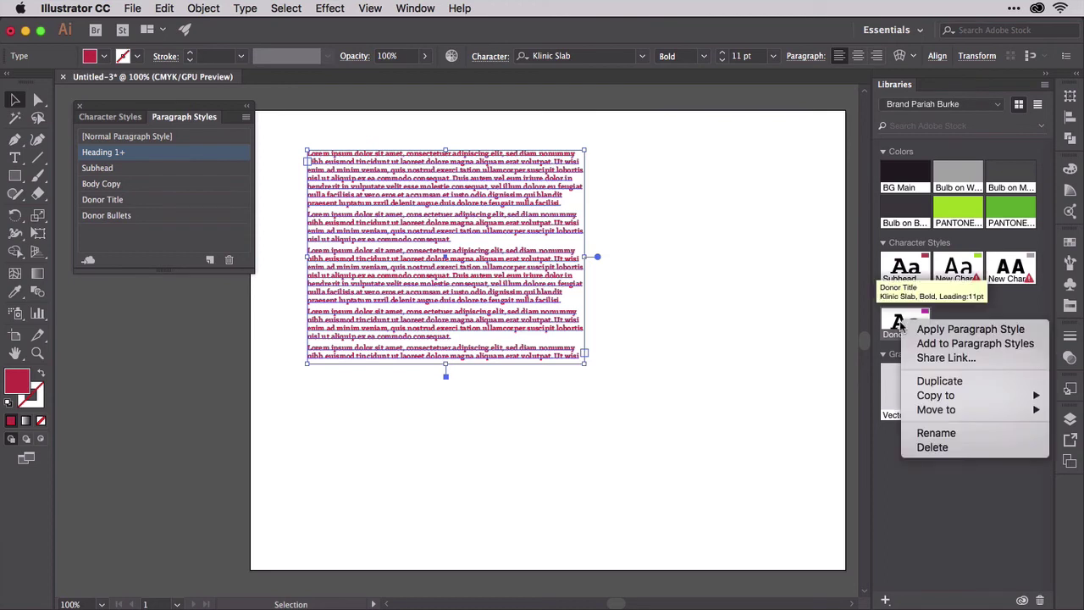
{"action": "mouse_move", "coordinate": [928, 398]}
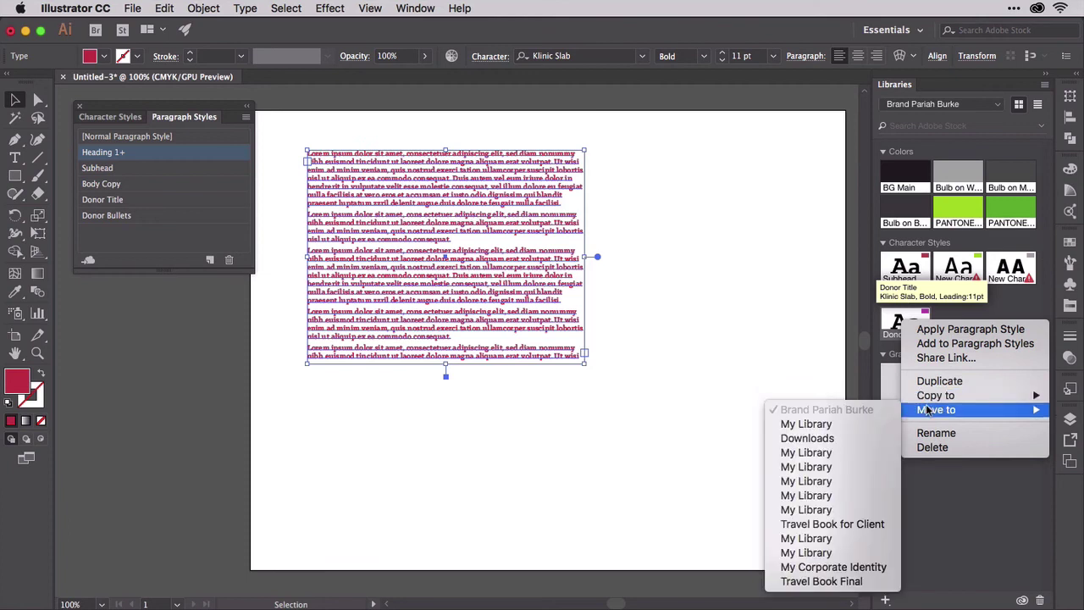
{"action": "left_click", "coordinate": [923, 330]}
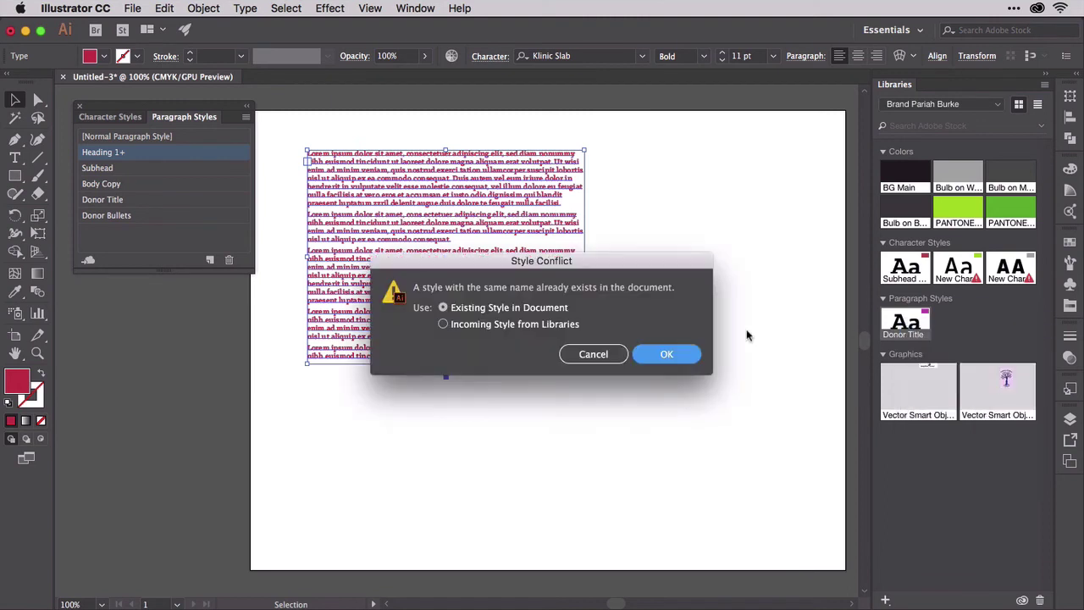
{"action": "left_click", "coordinate": [542, 324]}
{"action": "left_click", "coordinate": [660, 355]}
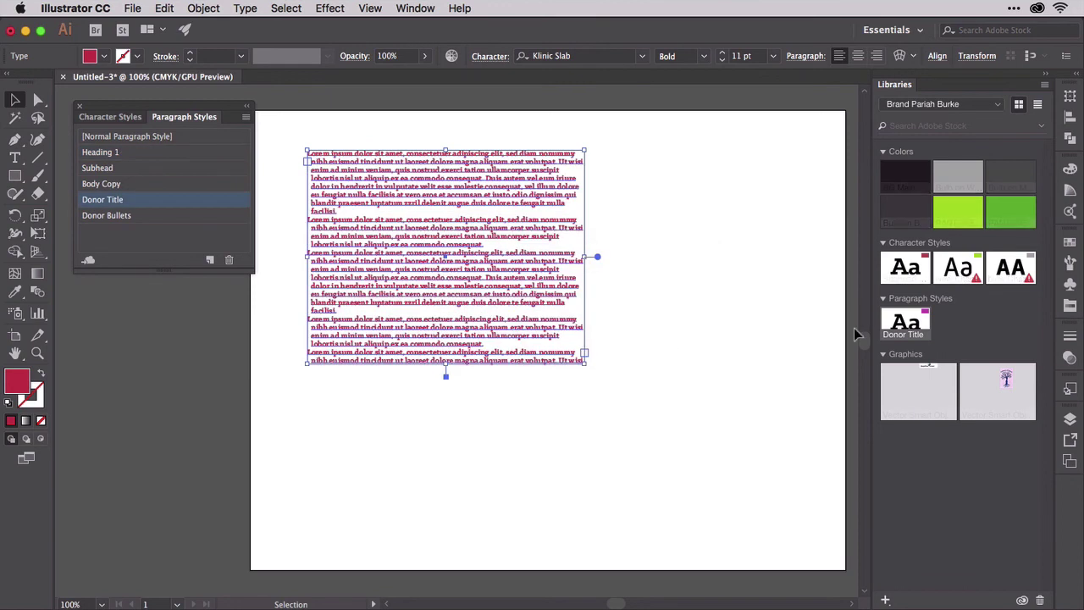
- Add the library's Donor Title to the document's paragraph styles and deselect the text frame
{"action": "right_click", "coordinate": [902, 322]}
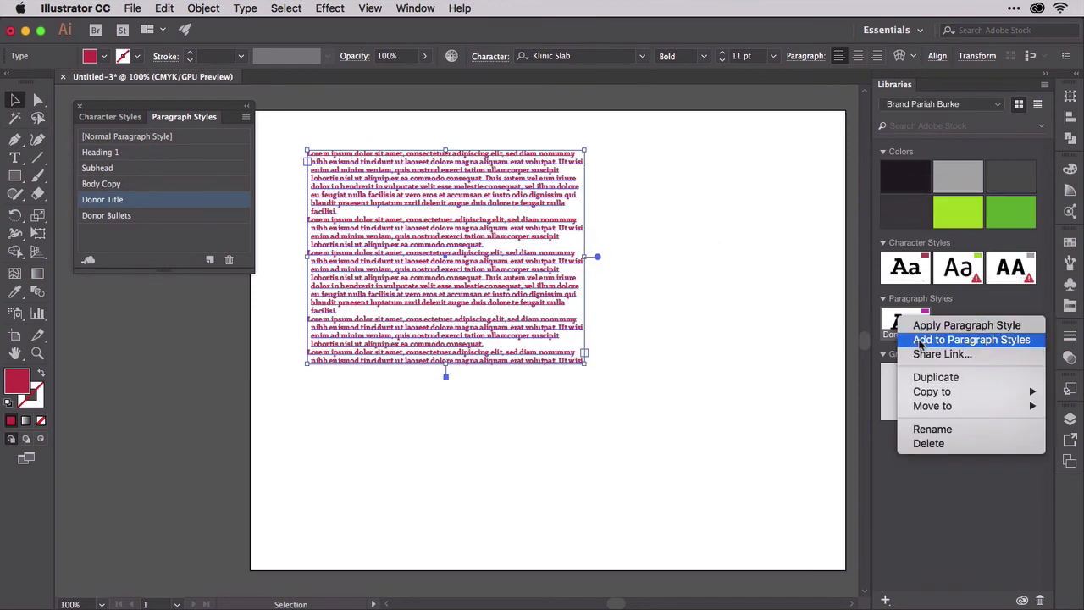
{"action": "left_click", "coordinate": [921, 341]}
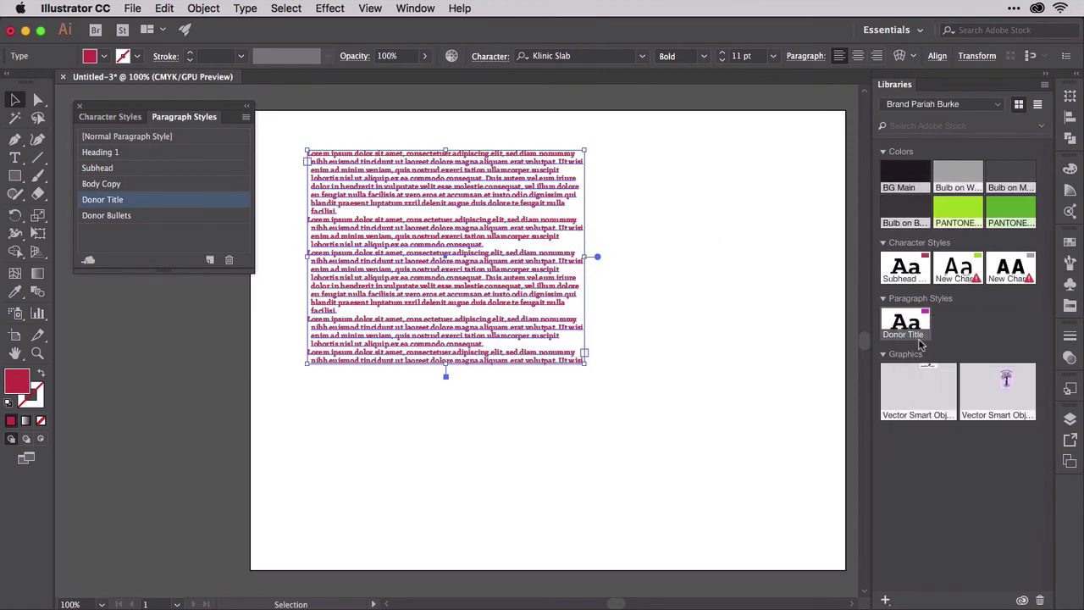
{"action": "right_click", "coordinate": [915, 334]}
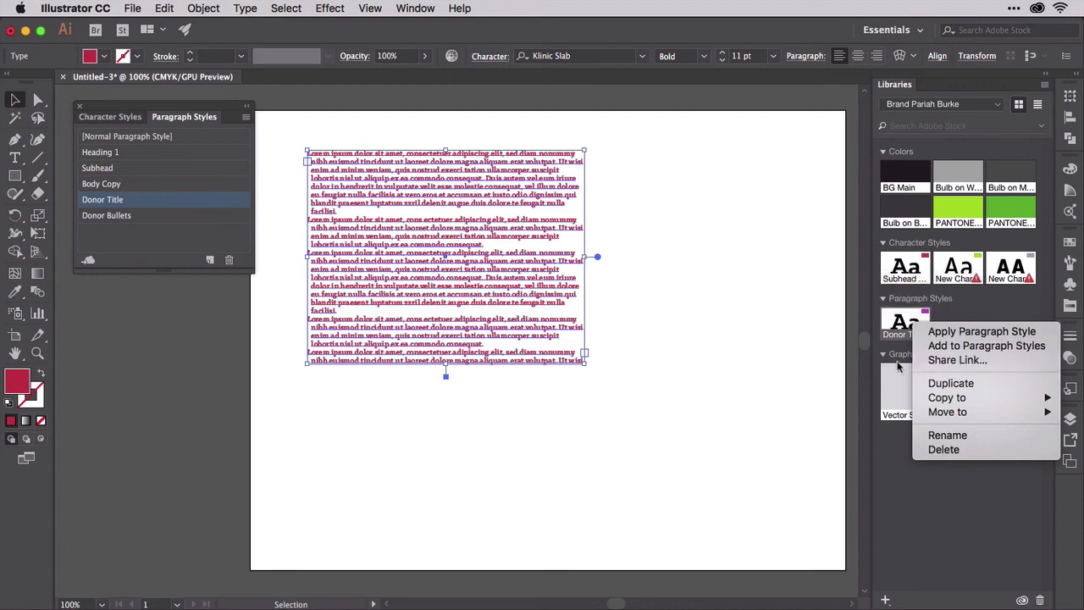
{"action": "left_click", "coordinate": [835, 368]}
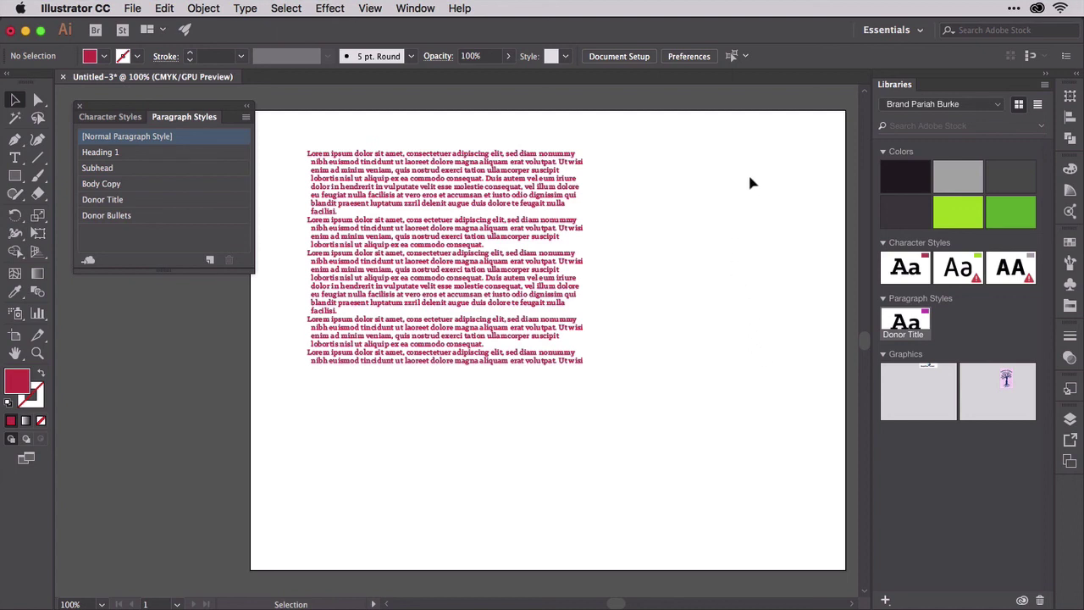
- Delete the unused paragraph styles Heading 1, Subhead, Body Copy and Donor Bullets
{"action": "left_click", "coordinate": [1046, 79]}
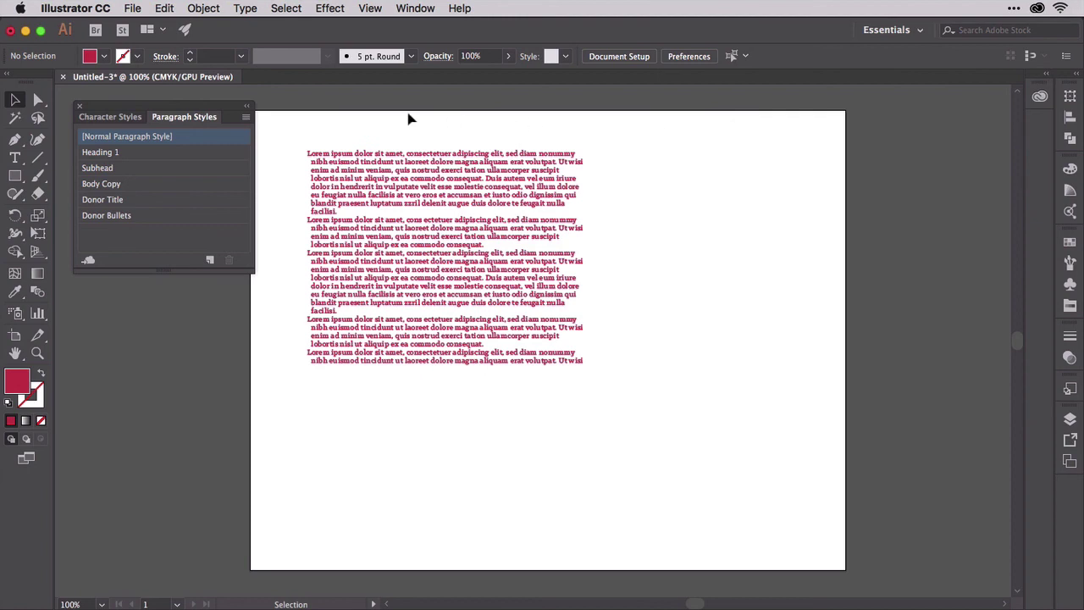
{"action": "left_click", "coordinate": [245, 117]}
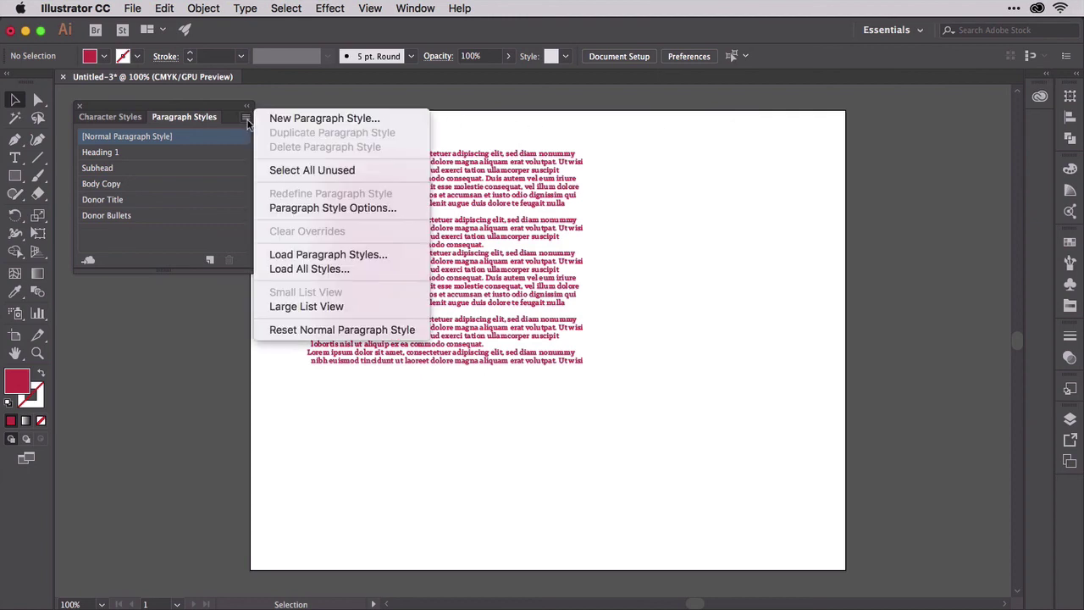
{"action": "left_click", "coordinate": [329, 172]}
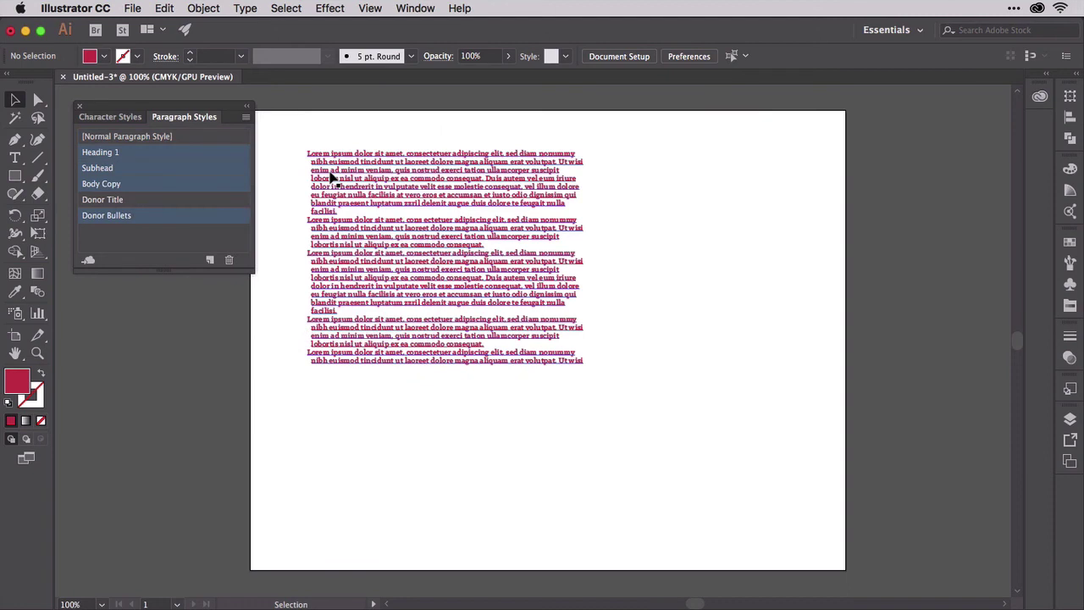
{"action": "left_click", "coordinate": [310, 196]}
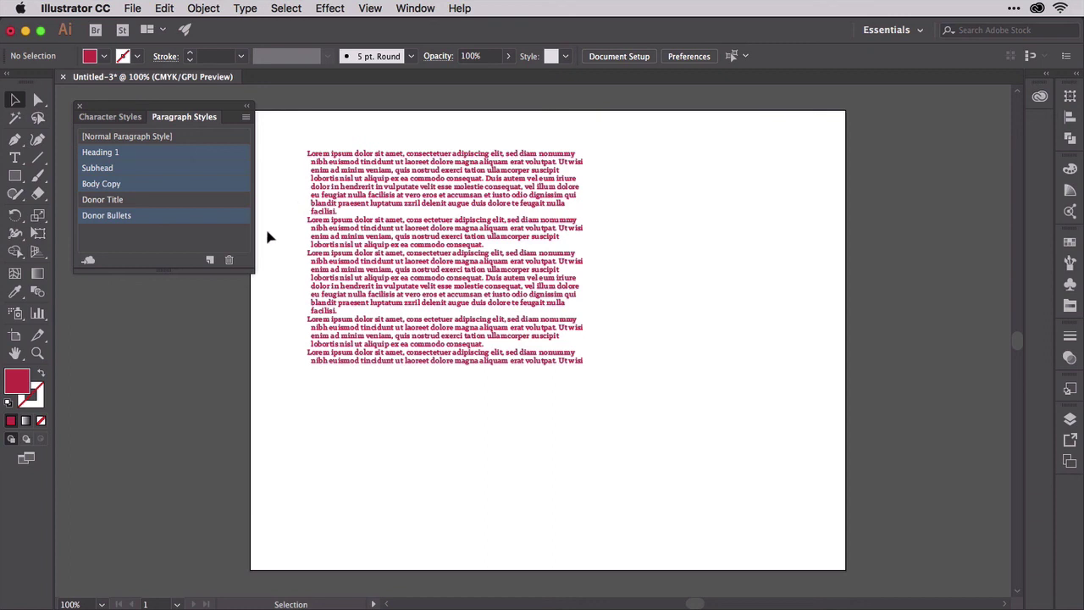
{"action": "left_click", "coordinate": [230, 260]}
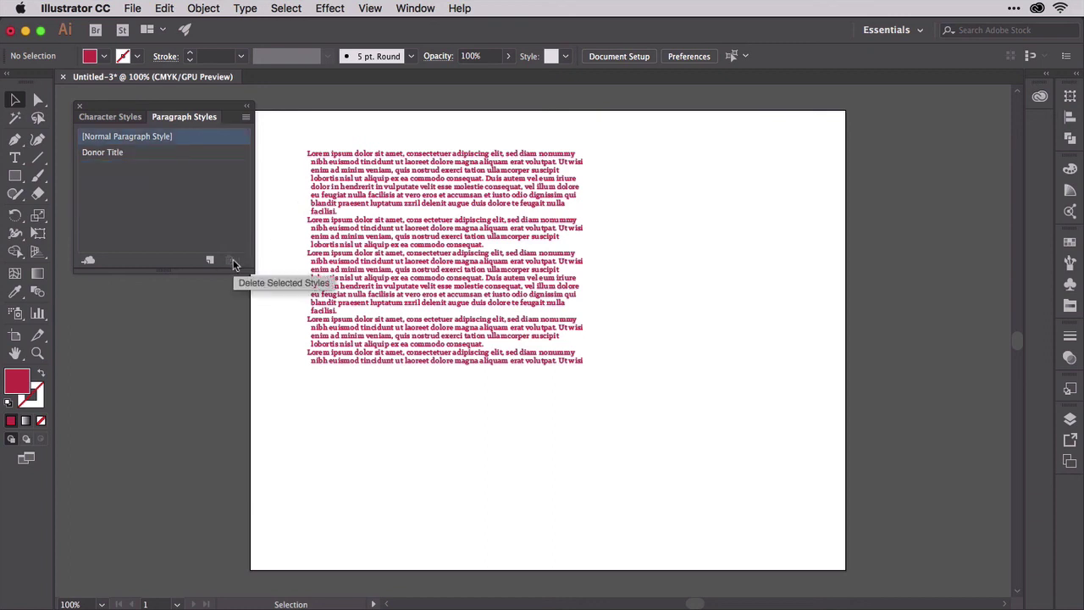
{"action": "left_click", "coordinate": [126, 119]}
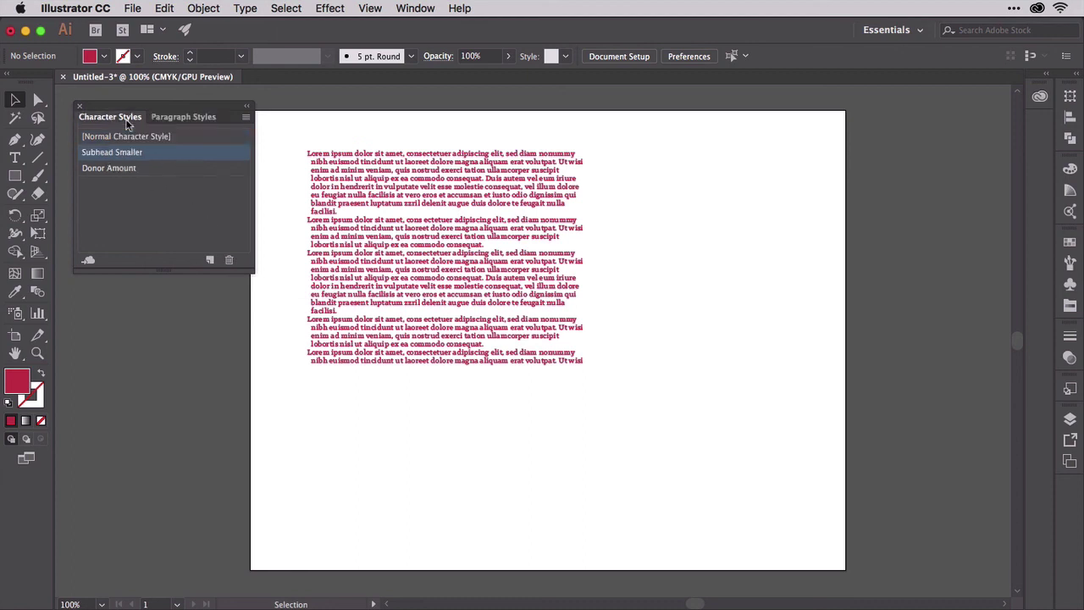
{"action": "left_click", "coordinate": [245, 116]}
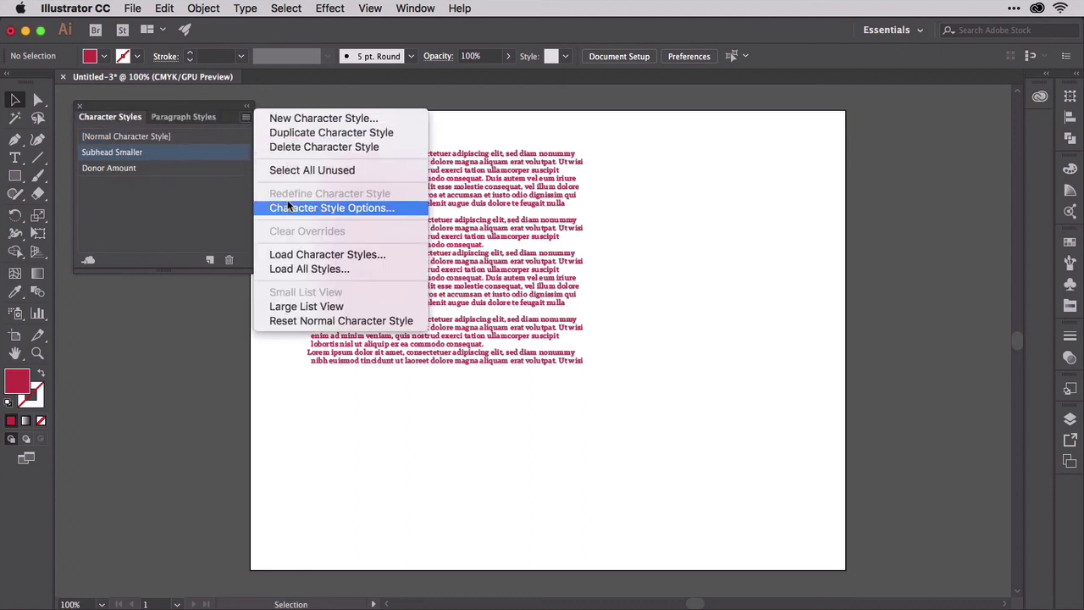